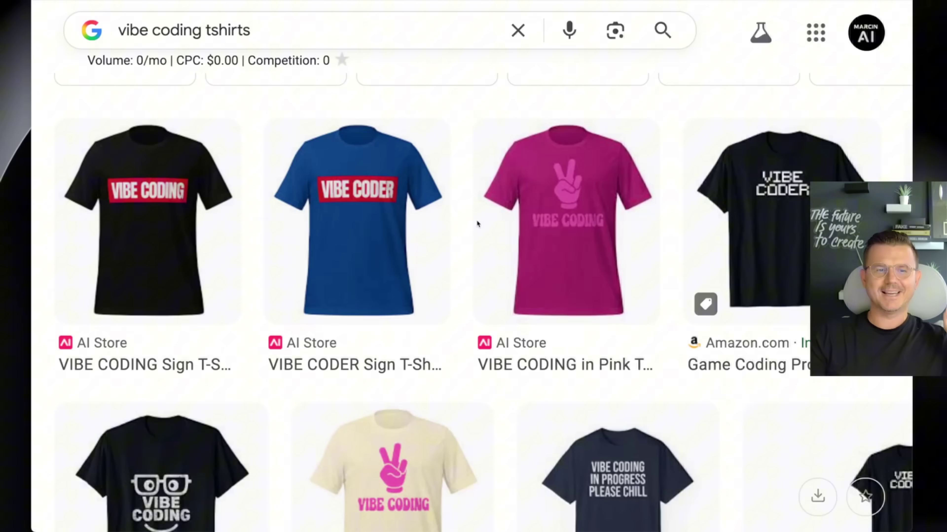
Browse the 'vibe coding tshirts' Google Images results for t-shirt design ideas
scroll(477, 223, "down", 10)
scroll(476, 223, "down", 8)
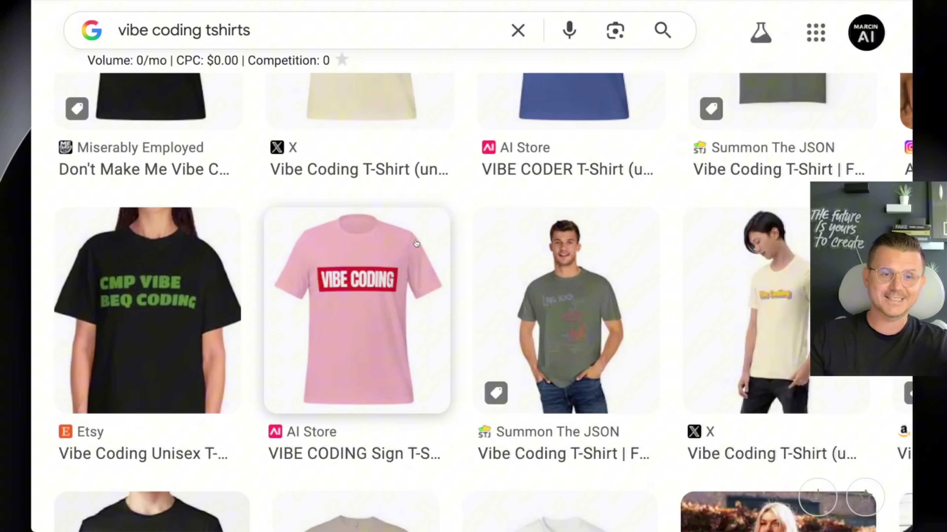
scroll(451, 238, "down", 8)
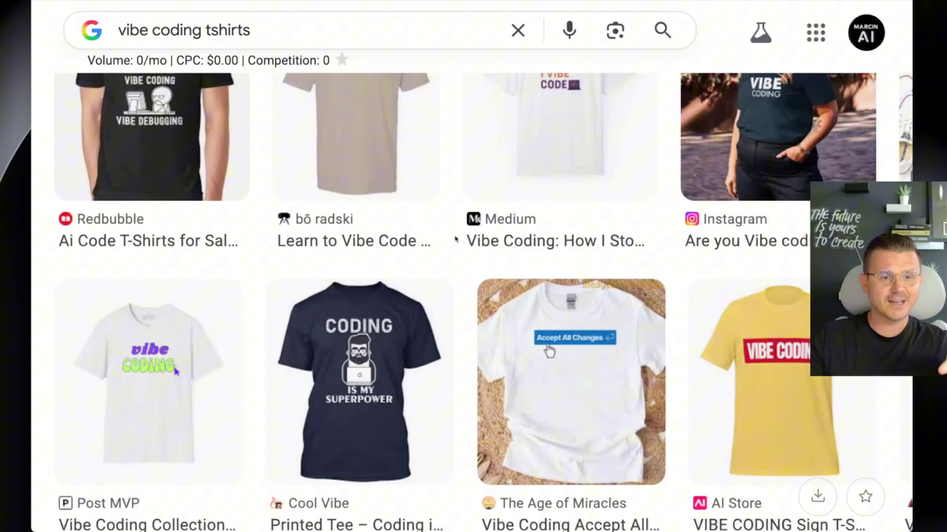
scroll(451, 238, "up", 5)
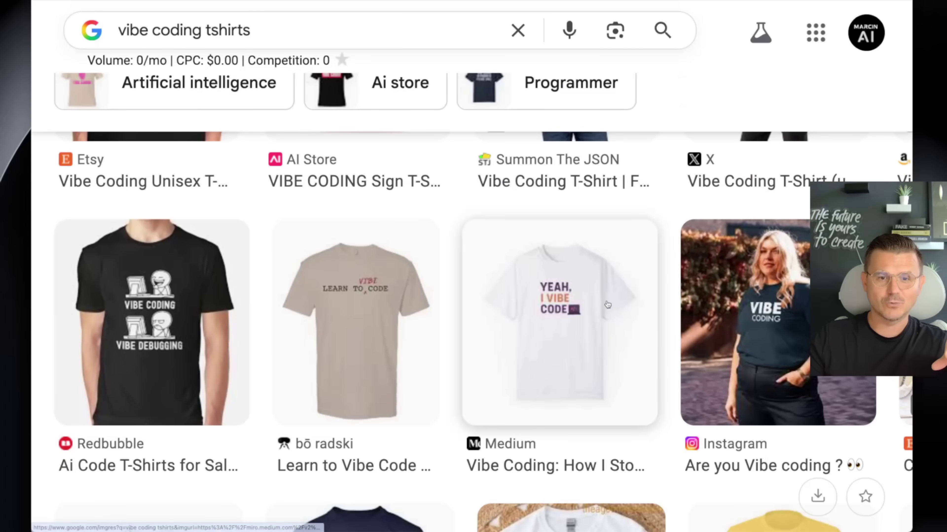
scroll(608, 304, "down", 15)
scroll(607, 304, "down", 15)
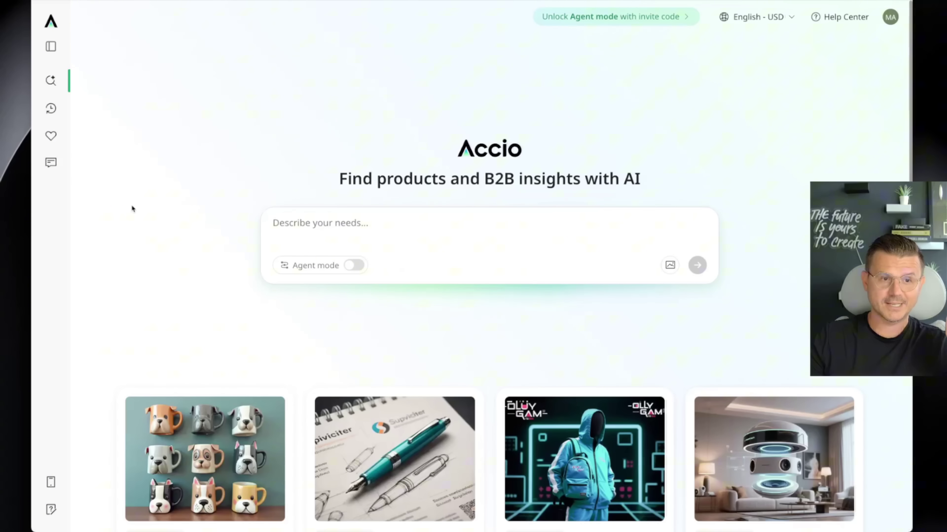
Turn on Agent mode and paste the 21-Day AI Builder Bootcamp merch prompt into the task box
left_click(354, 265)
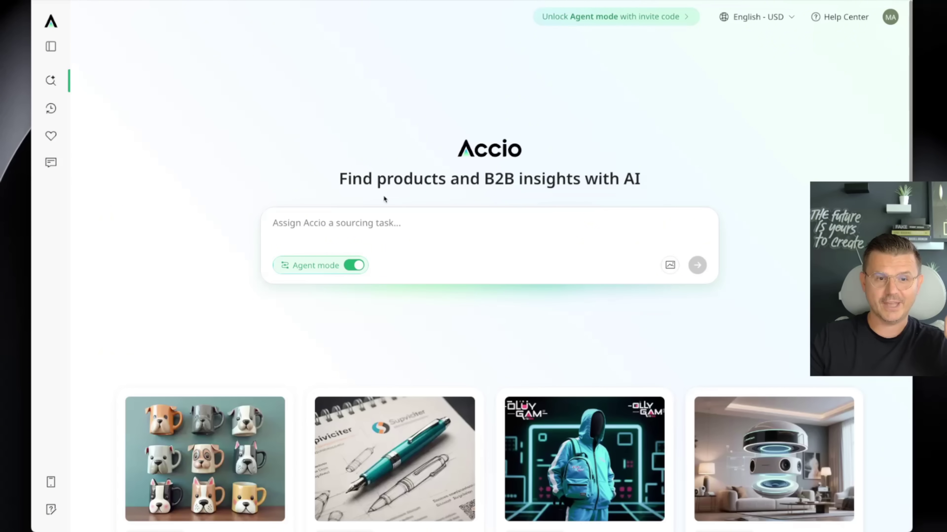
left_click(296, 226)
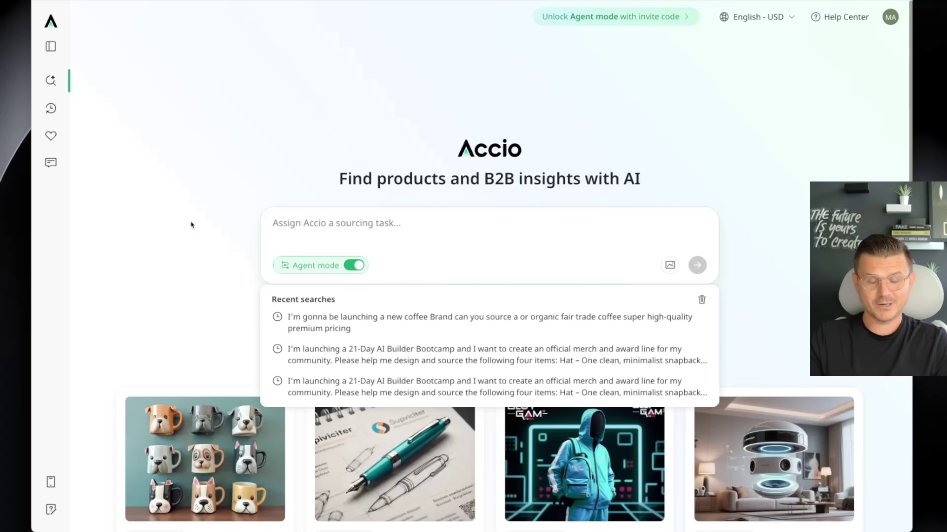
key("super+Tab")
key("super+Tab")
key("super+Tab")
key("super+Tab")
key("super+Tab")
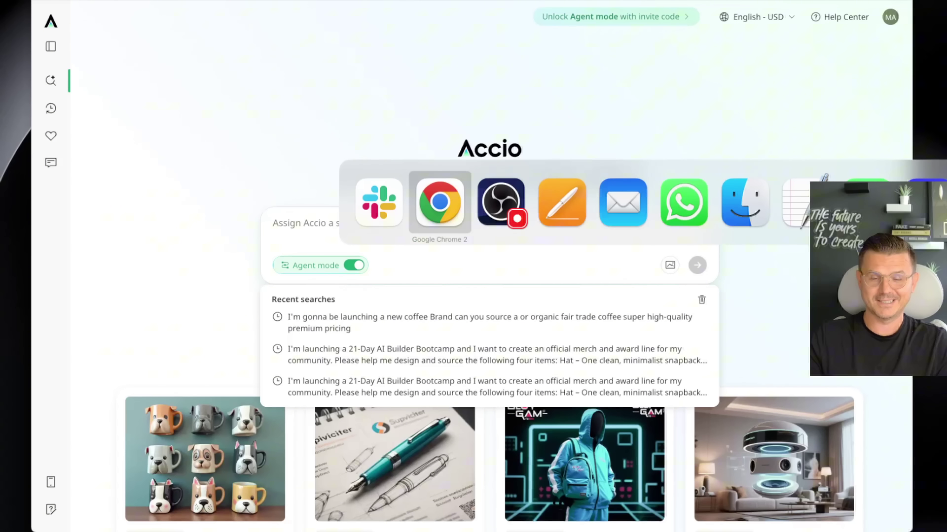
key("Escape")
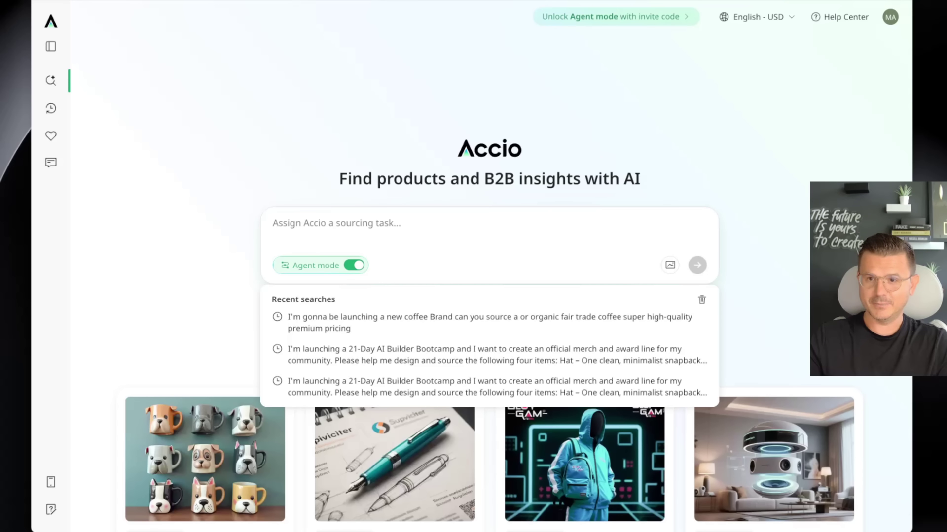
key("super+v")
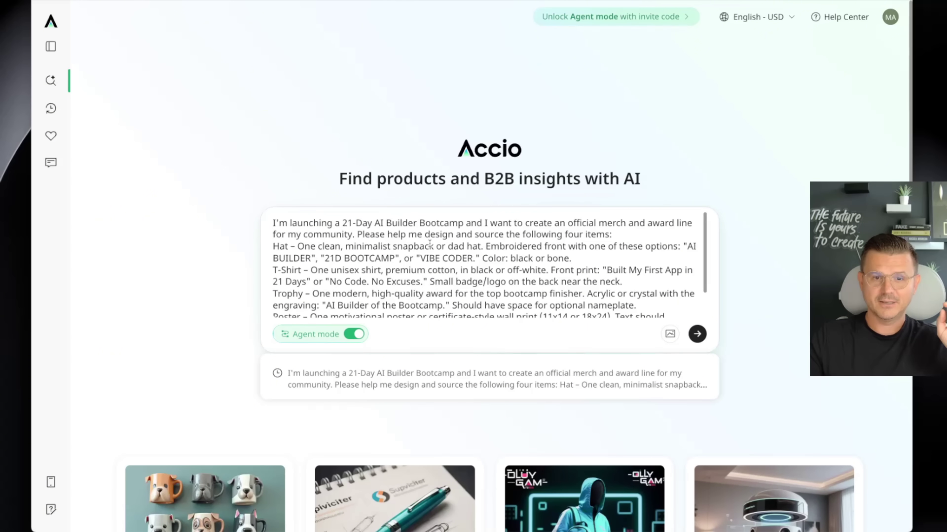
Insert blank lines before the Hat, T-Shirt, Trophy and Poster paragraphs, then submit the request
left_click(625, 237)
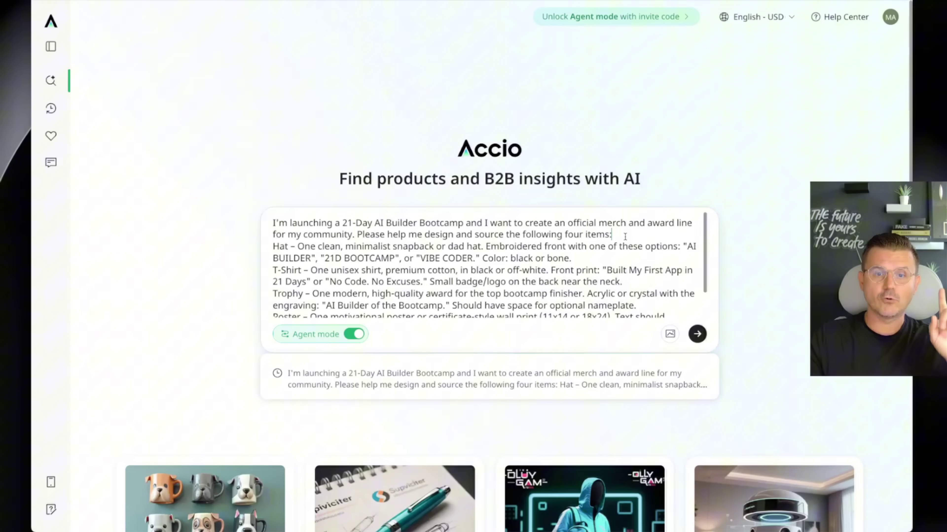
key("Return")
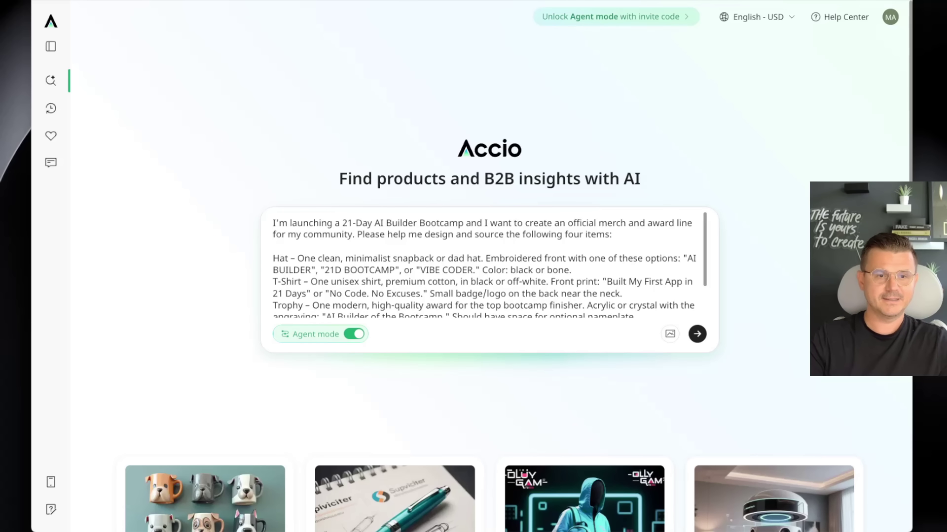
key("Down")
key("Down")
key("Down")
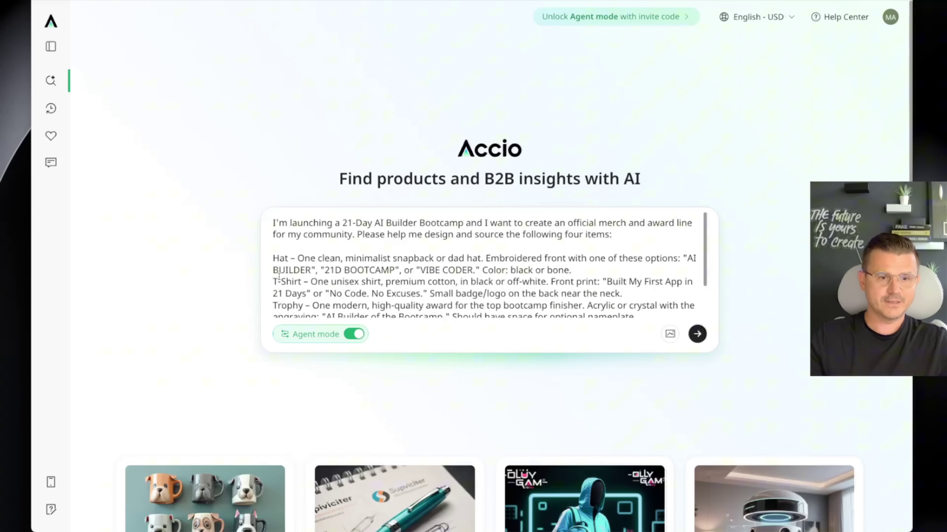
key("Return")
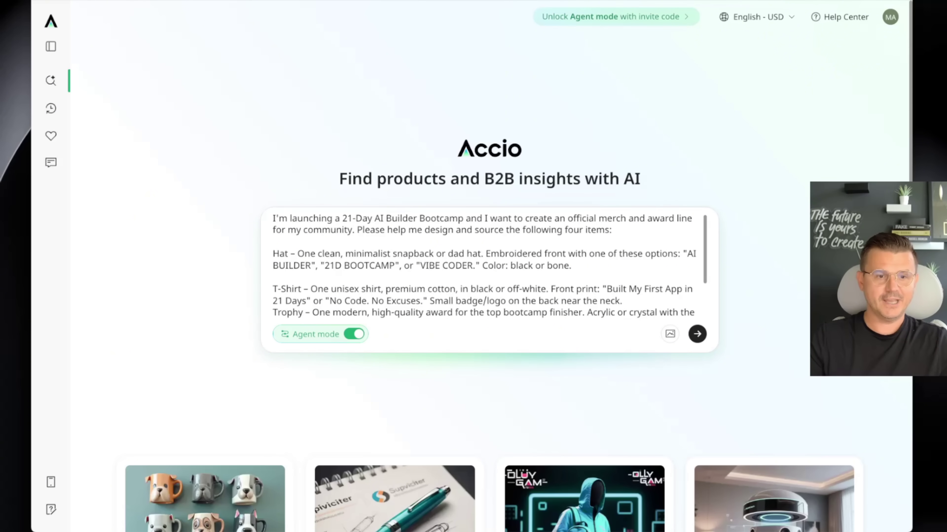
key("Down")
key("Down")
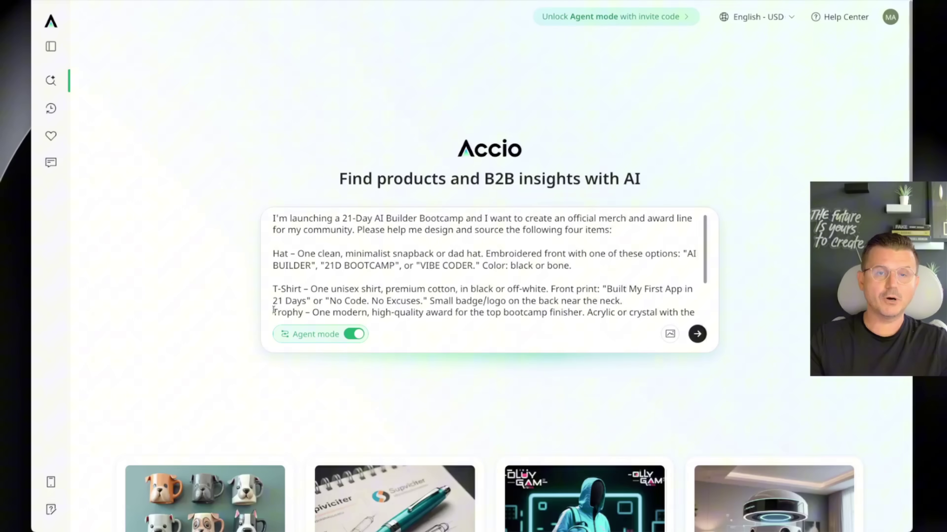
key("Return")
scroll(448, 280, "down", 2)
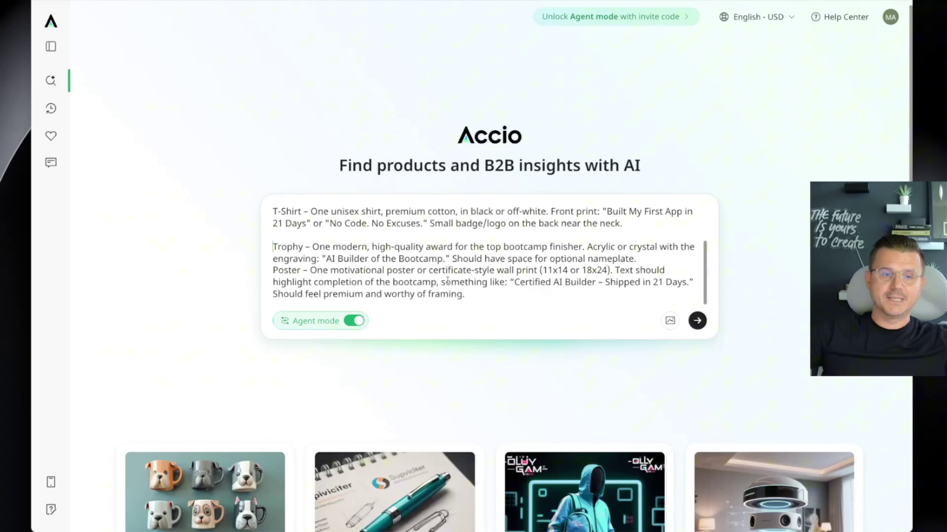
left_click(273, 270)
key("Return")
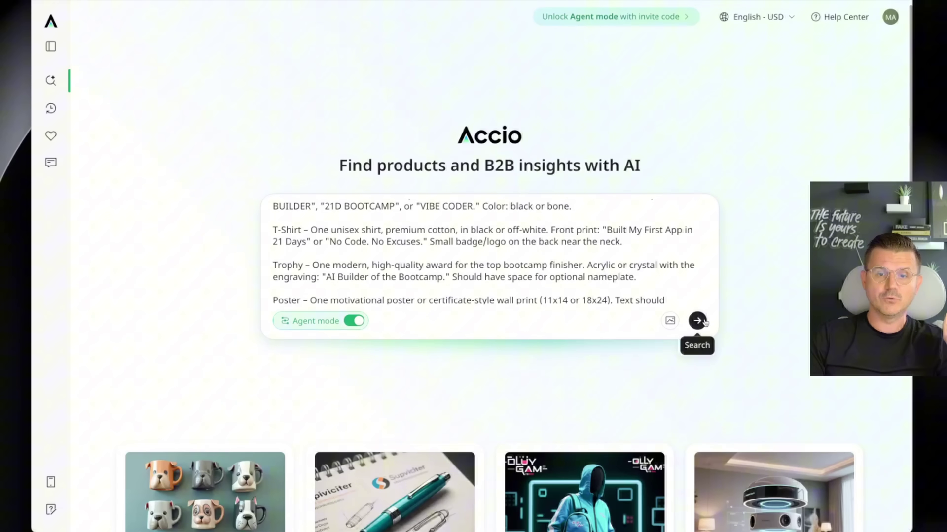
left_click(696, 321)
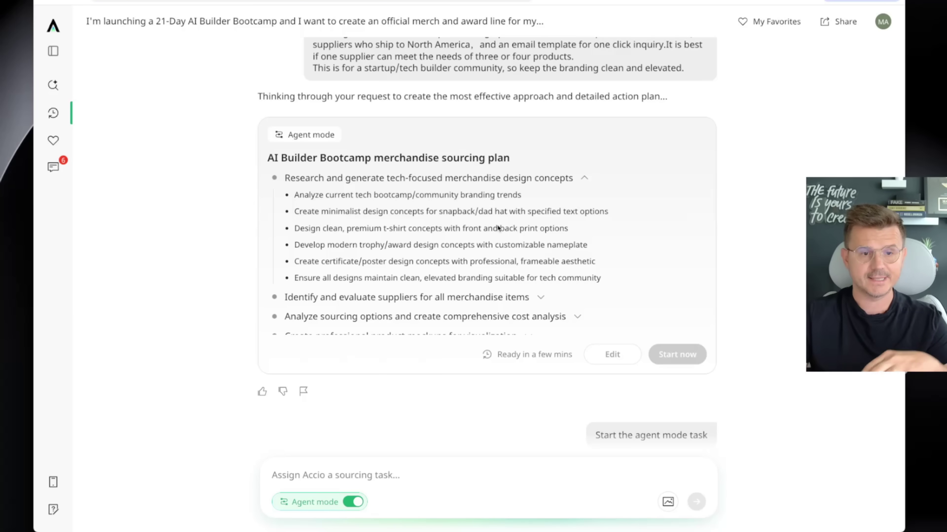
Scroll the agent's merchandise sourcing plan while its six steps run to completion
scroll(499, 230, "down", 2)
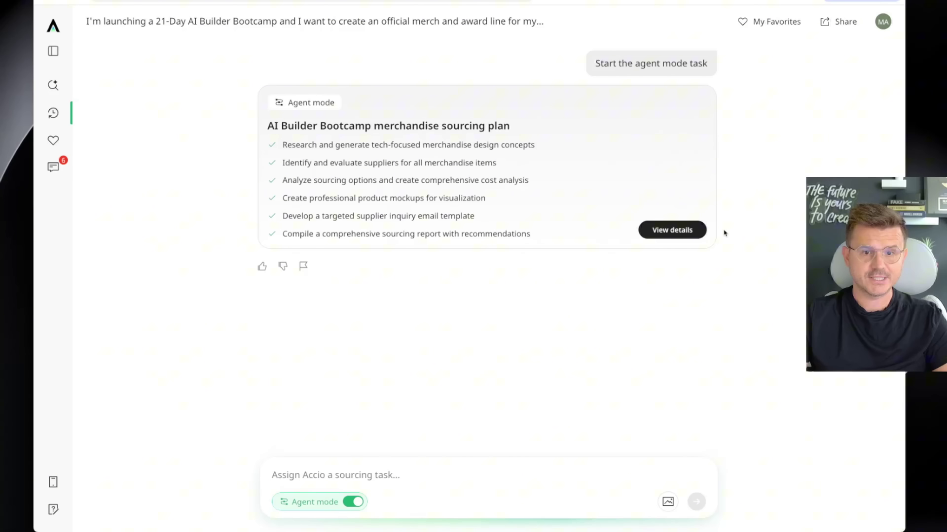
left_click(667, 232)
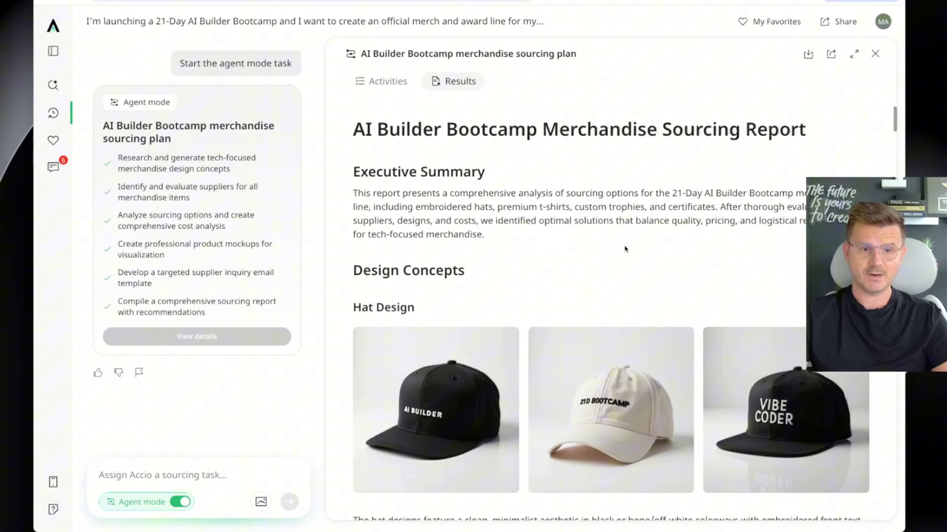
left_click(389, 81)
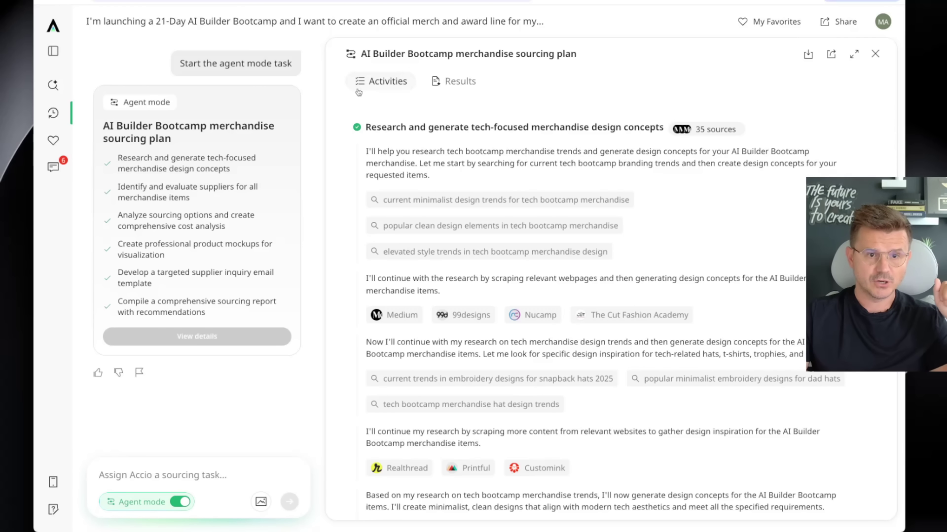
left_click_drag(366, 128, 633, 128)
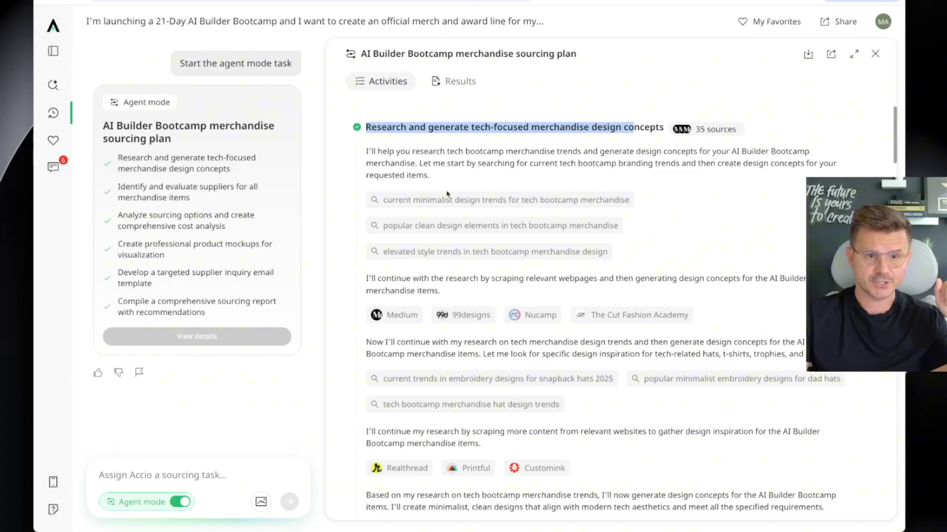
scroll(664, 193, "down", 5)
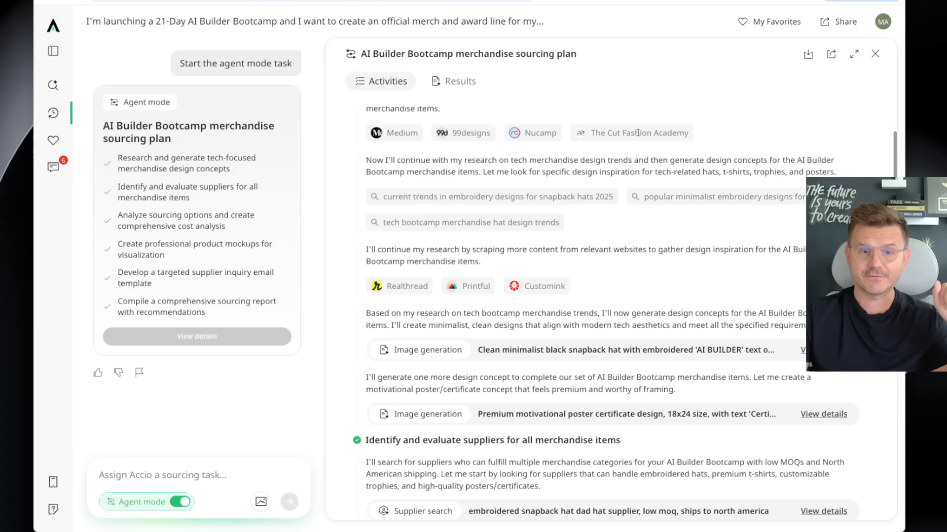
scroll(689, 200, "down", 3)
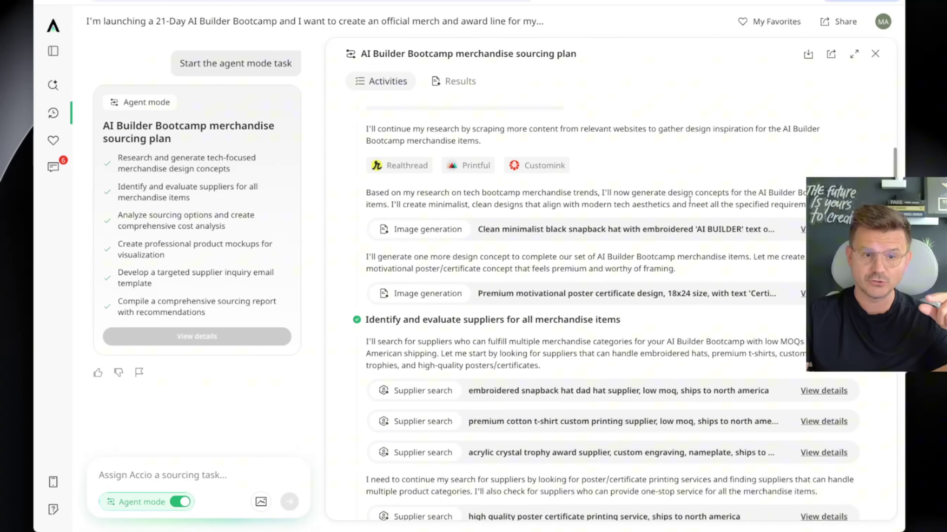
scroll(689, 200, "down", 1)
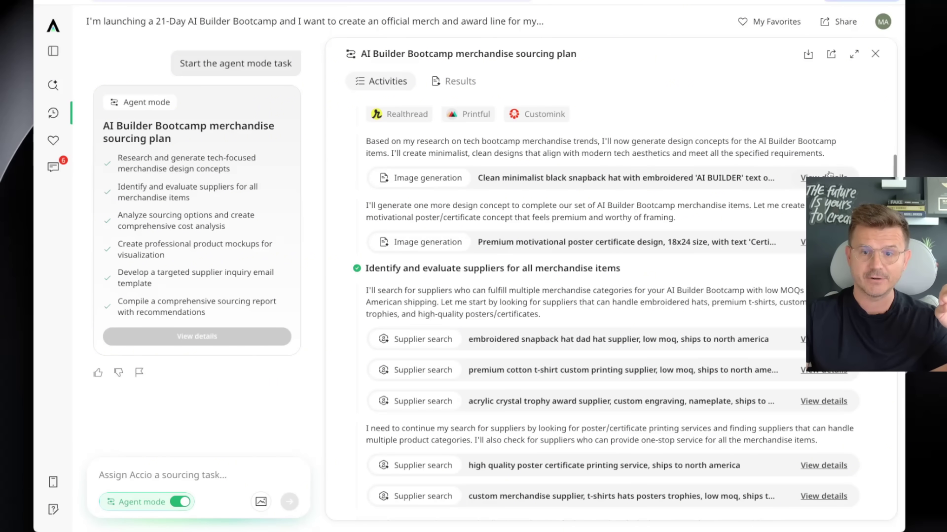
left_click(809, 178)
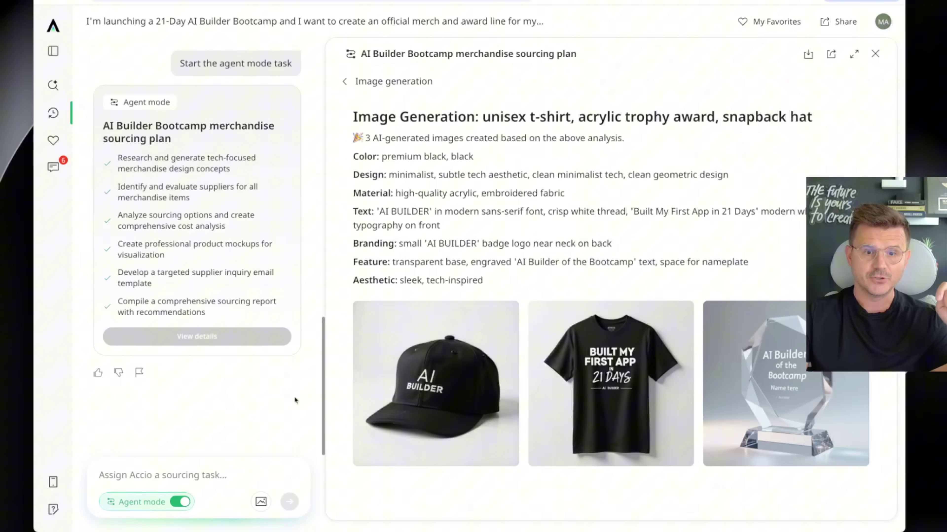
scroll(342, 285, "down", 1)
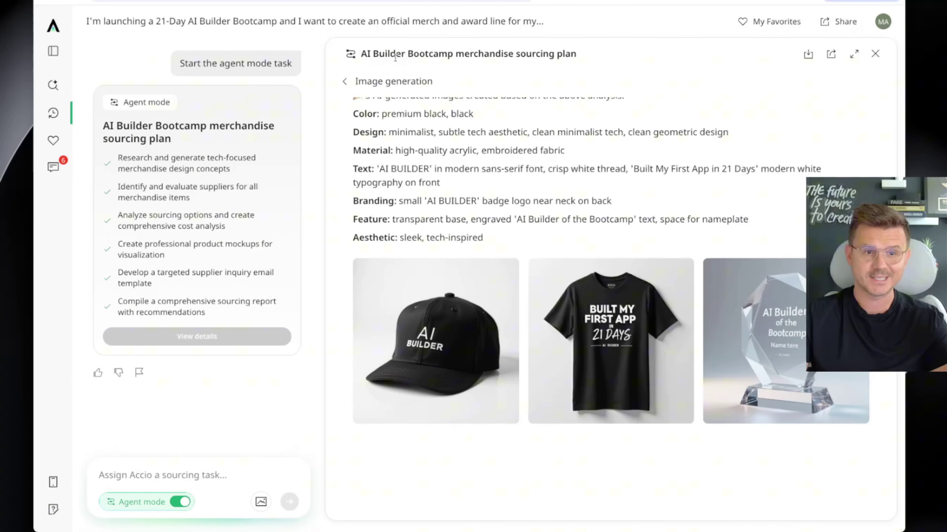
left_click(344, 83)
scroll(621, 221, "down", 6)
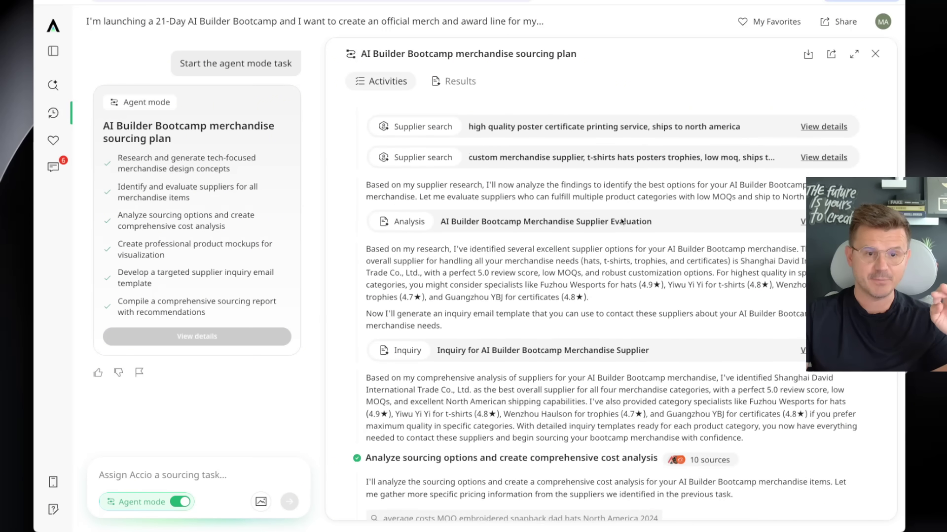
scroll(621, 221, "down", 1)
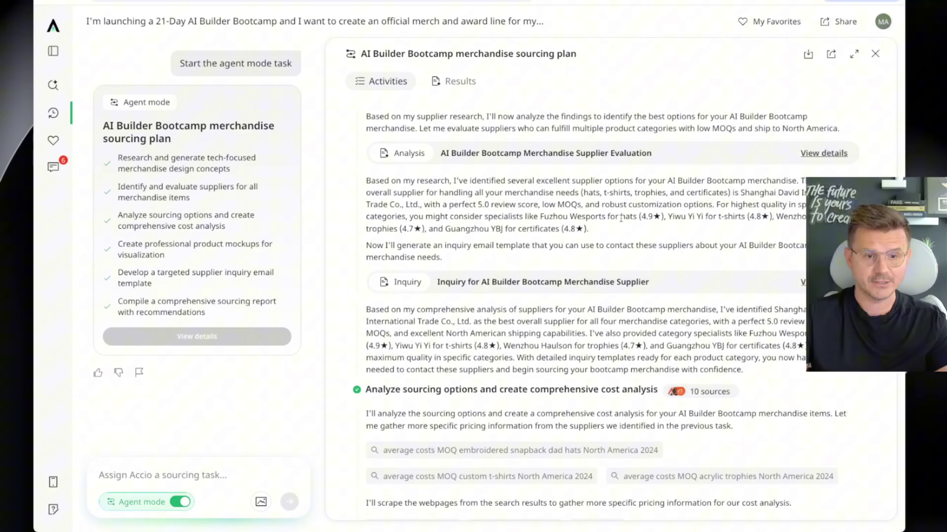
scroll(620, 217, "down", 10)
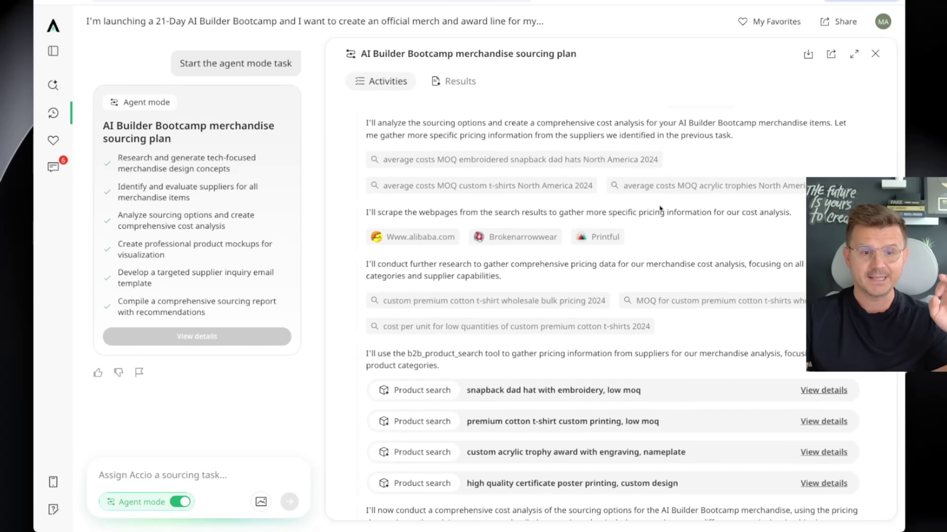
scroll(660, 208, "down", 15)
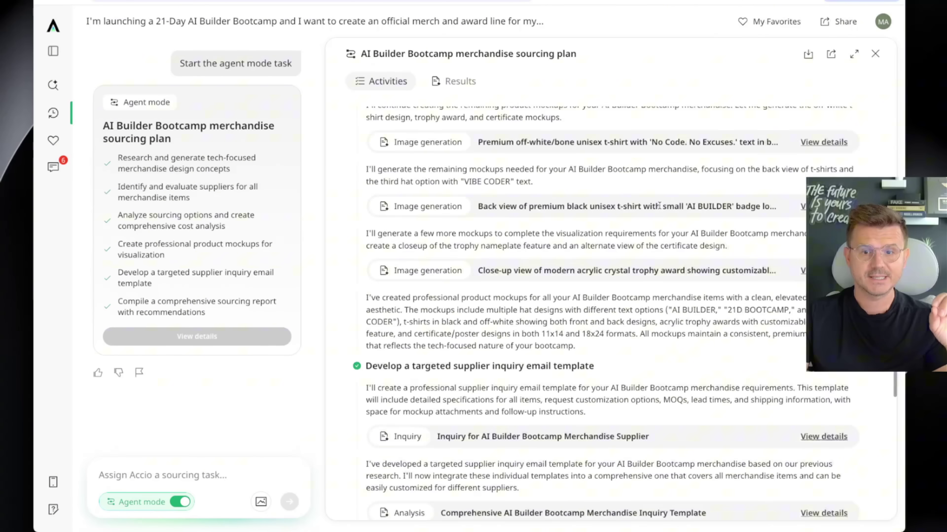
scroll(659, 206, "down", 6)
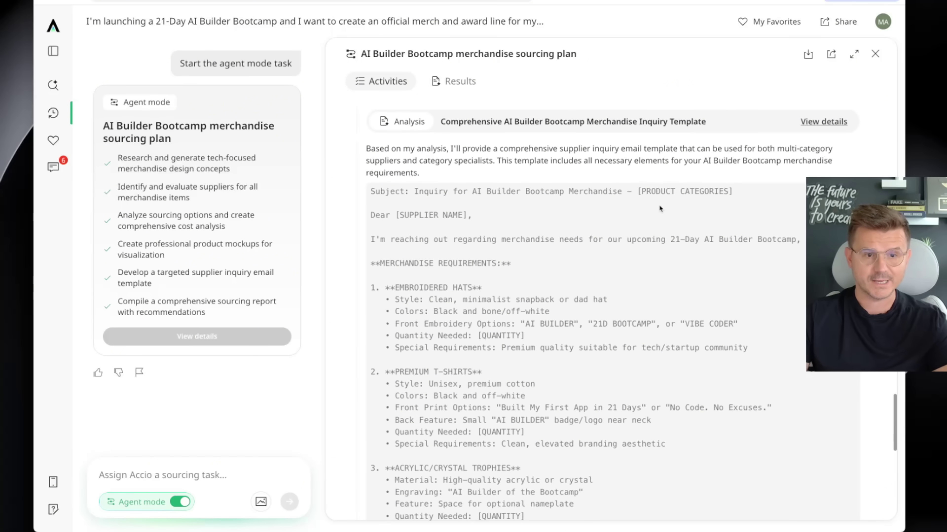
scroll(659, 208, "up", 1)
scroll(656, 328, "down", 11)
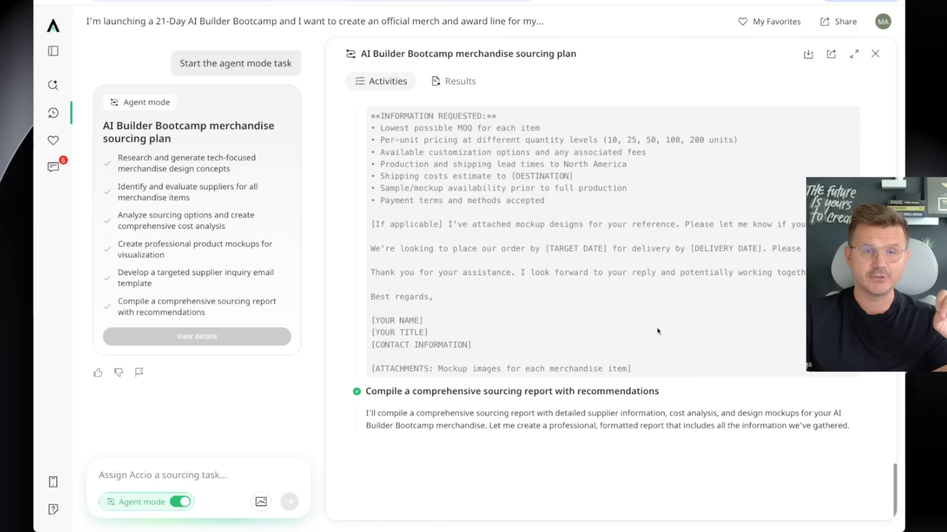
Scroll through the product search results to reach the finished Merchandise Sourcing Report
scroll(657, 327, "up", 15)
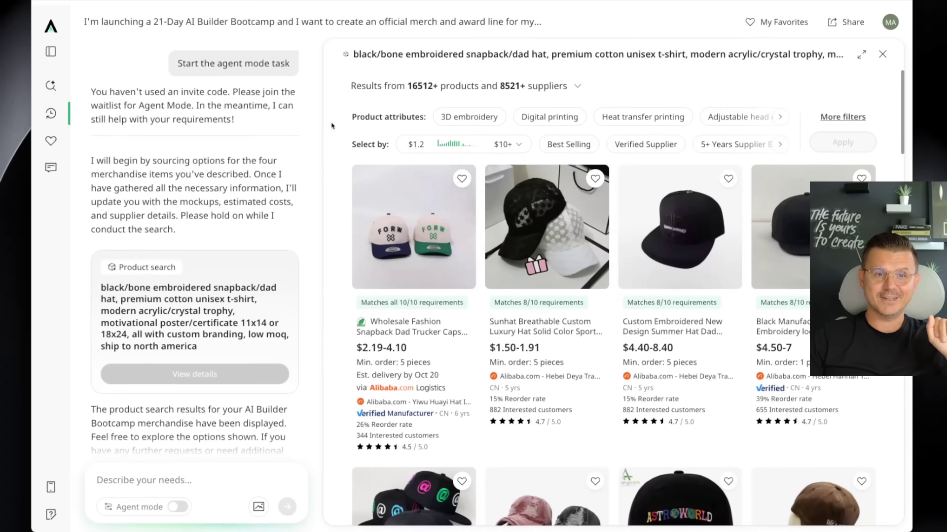
scroll(332, 126, "down", 10)
scroll(330, 121, "down", 10)
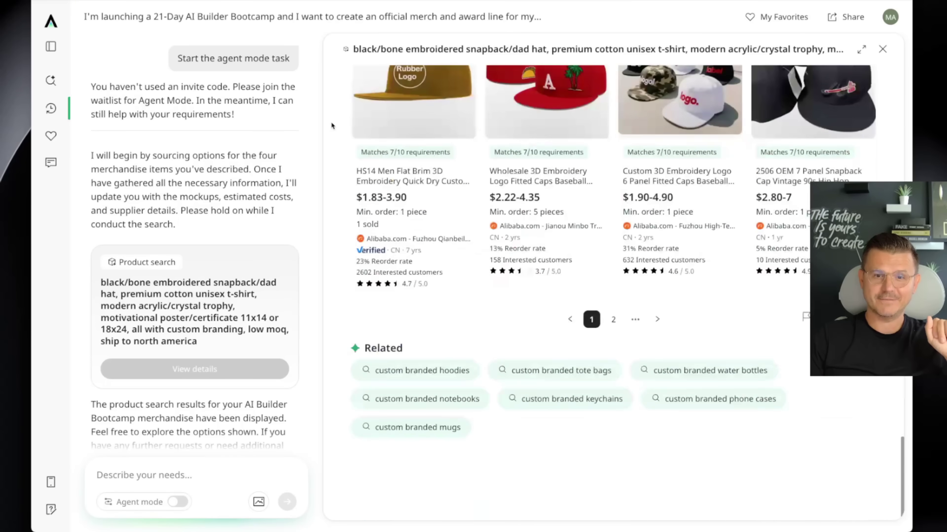
scroll(331, 121, "up", 3)
scroll(331, 121, "up", 15)
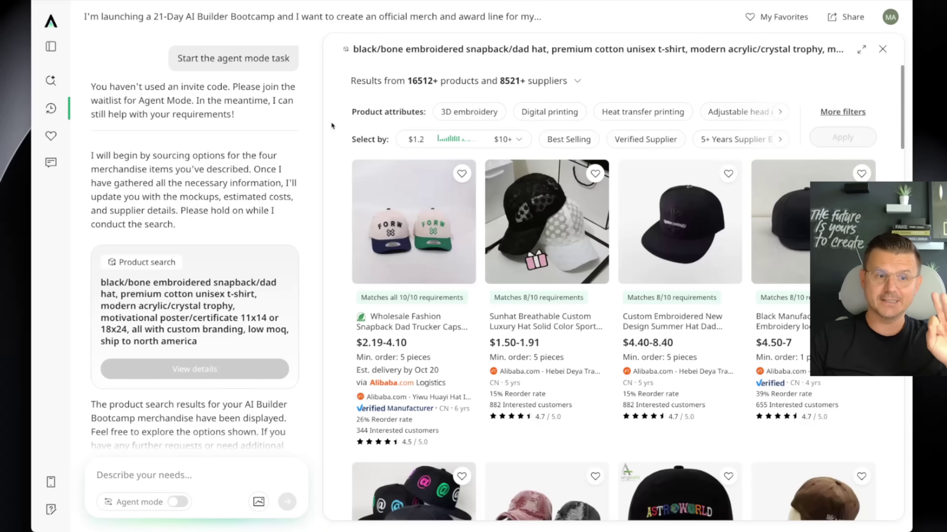
scroll(172, 194, "up", 10)
scroll(172, 194, "down", 5)
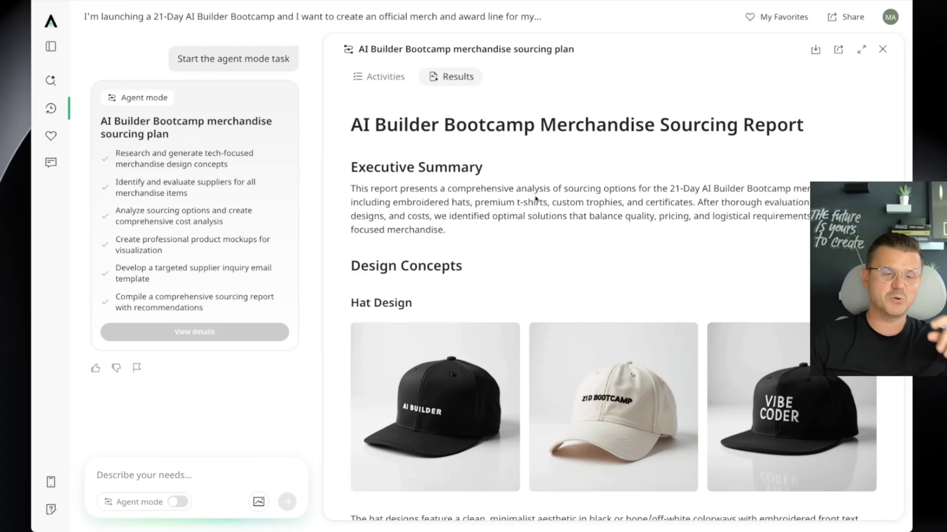
scroll(553, 179, "down", 5)
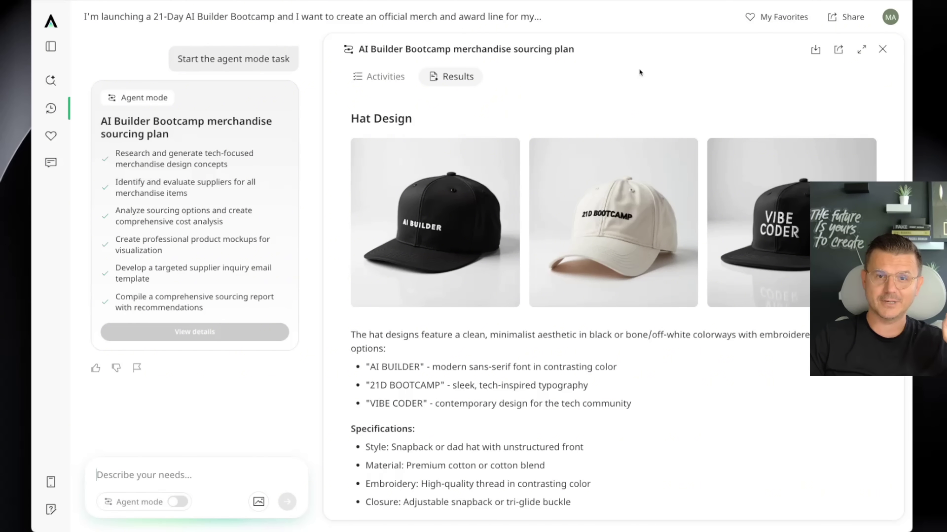
scroll(623, 212, "down", 10)
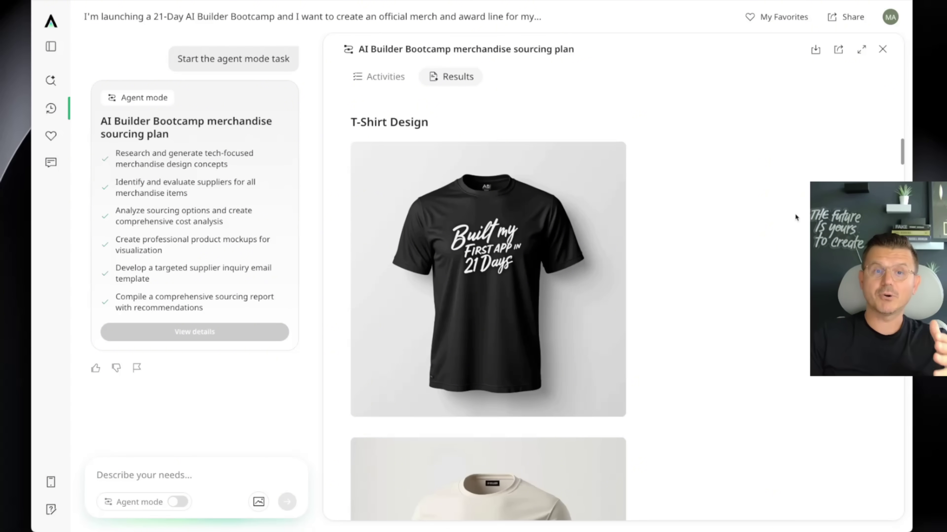
scroll(793, 211, "down", 7)
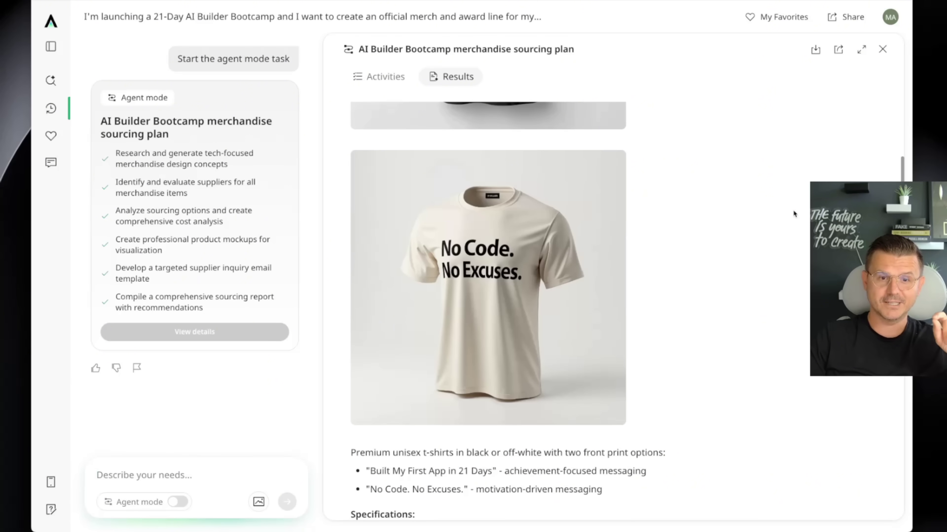
scroll(792, 210, "down", 10)
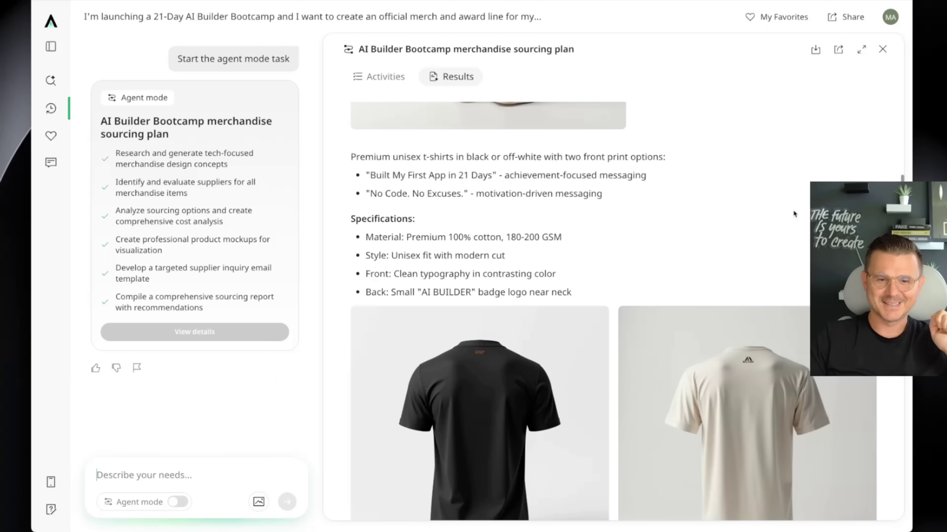
scroll(793, 209, "down", 6)
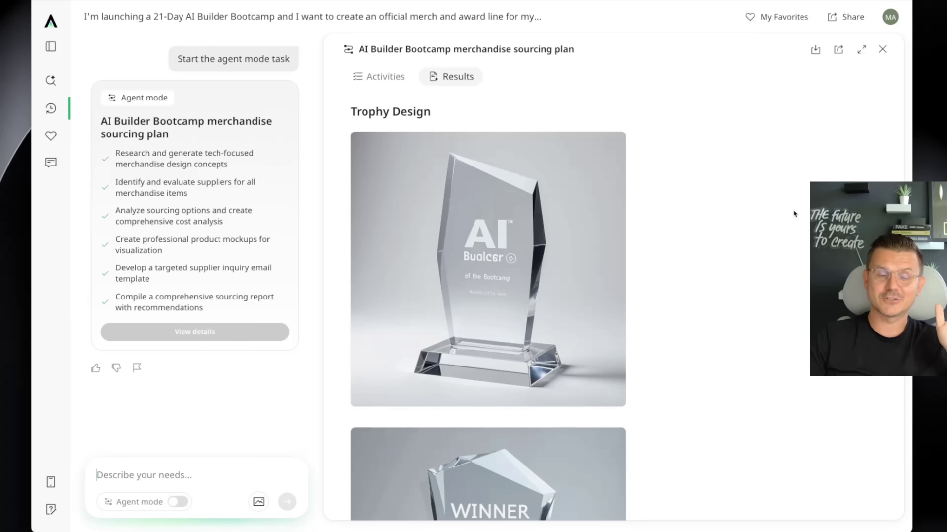
mouse_move(474, 252)
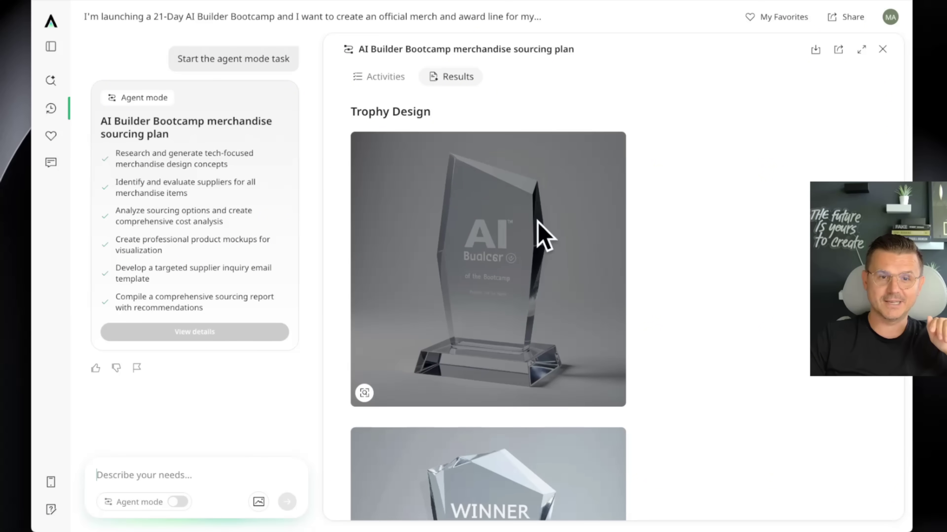
scroll(710, 219, "down", 6)
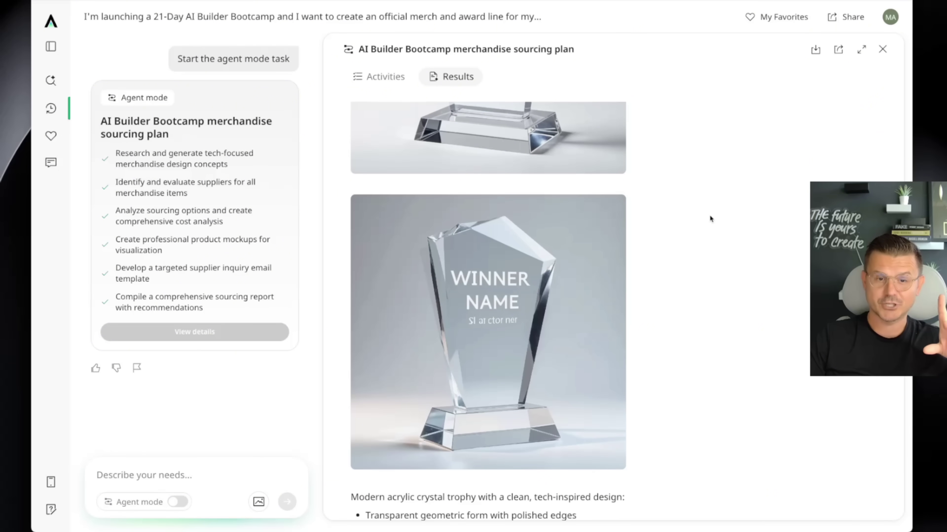
scroll(710, 217, "down", 9)
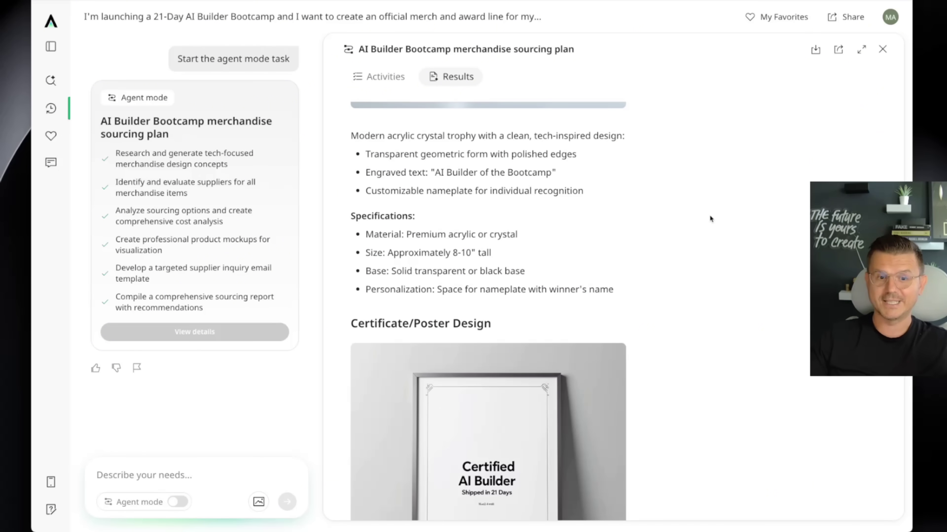
scroll(709, 216, "down", 6)
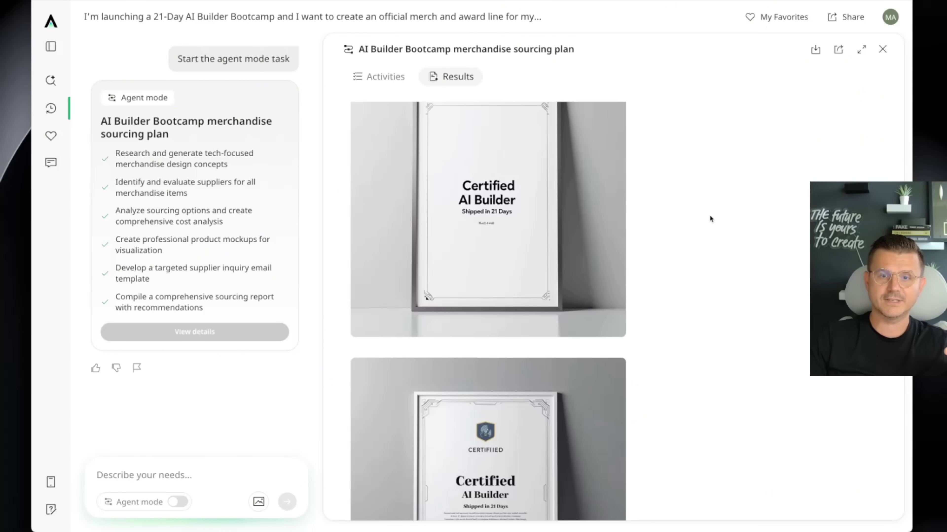
scroll(710, 218, "down", 10)
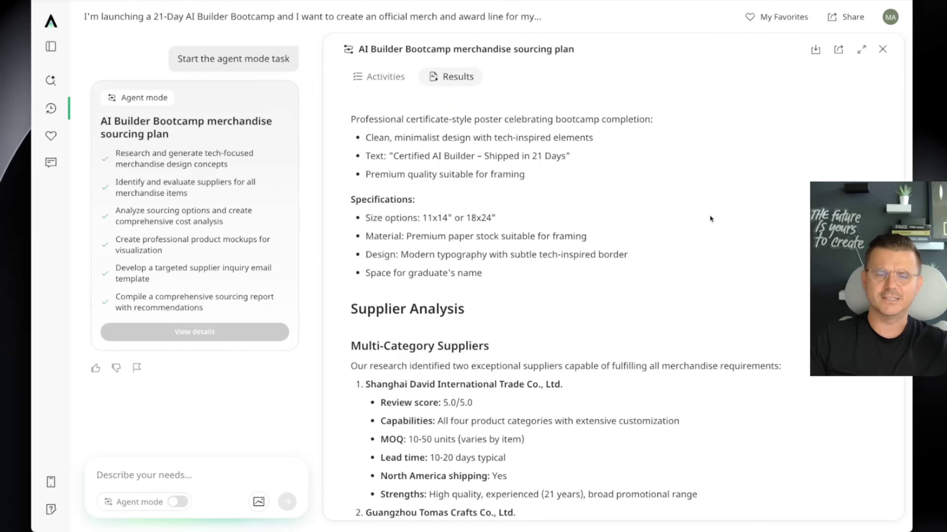
scroll(710, 218, "down", 10)
scroll(710, 218, "down", 2)
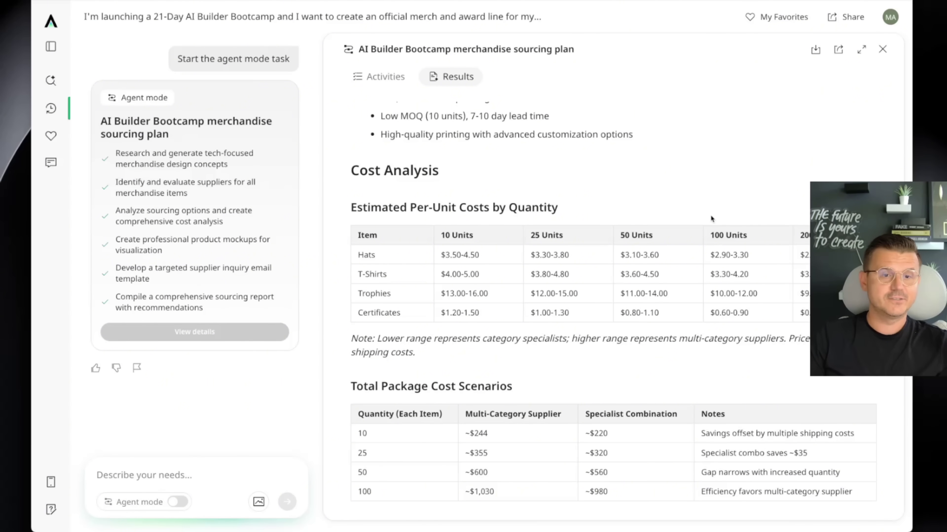
scroll(710, 219, "down", 7)
scroll(710, 218, "down", 5)
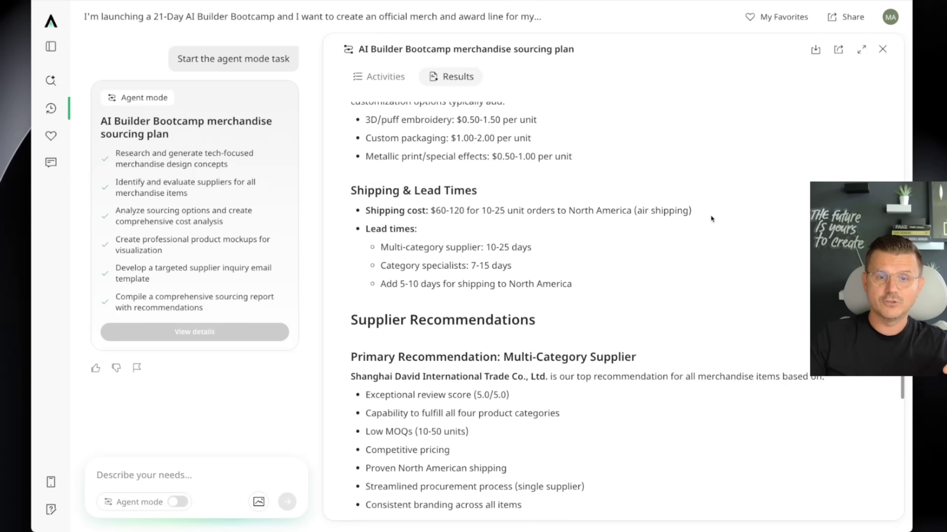
scroll(711, 218, "down", 15)
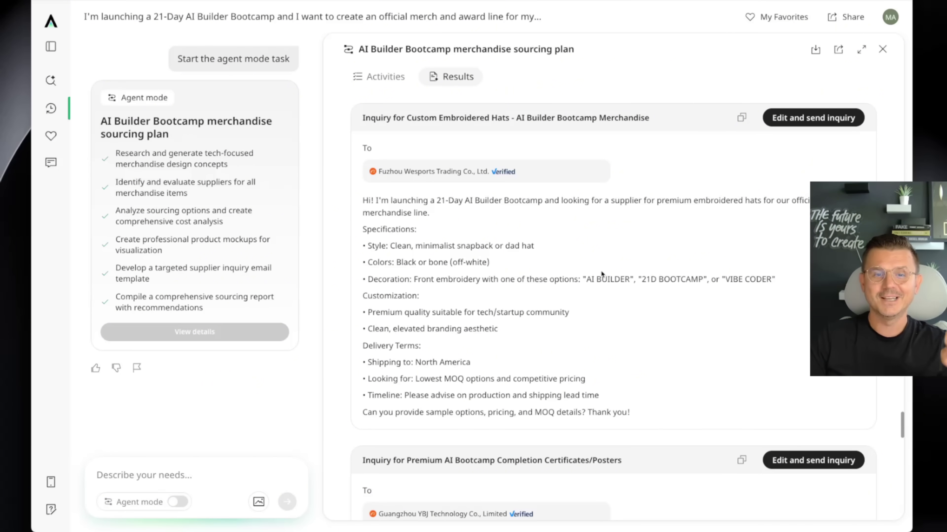
Scroll to the supplier inquiry emails and highlight their lowest MOQ and production timeline requests
scroll(626, 274, "down", 8)
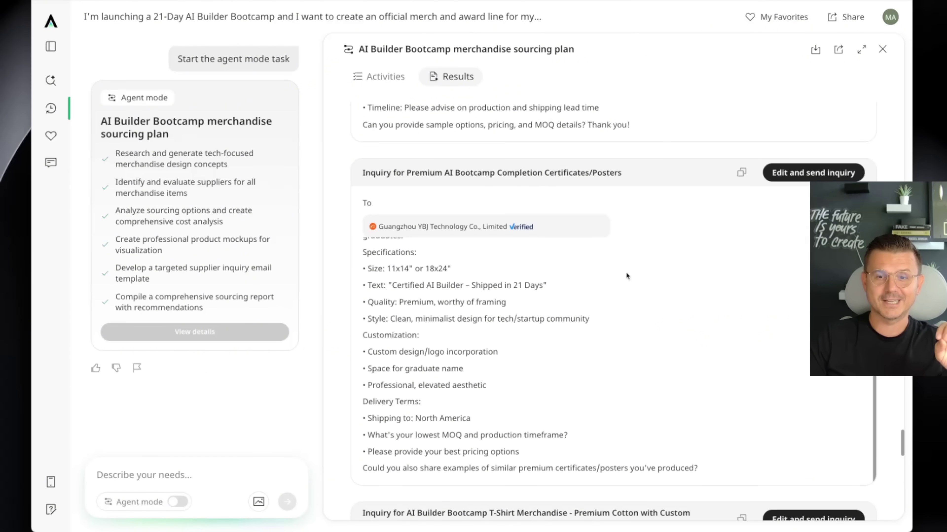
scroll(448, 285, "up", 2)
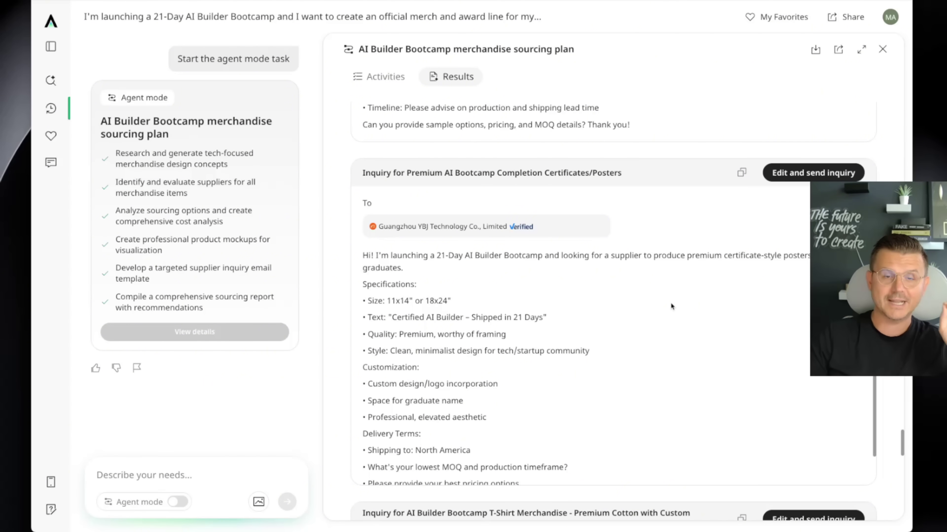
scroll(670, 307, "down", 2)
left_click_drag(400, 436, 550, 439)
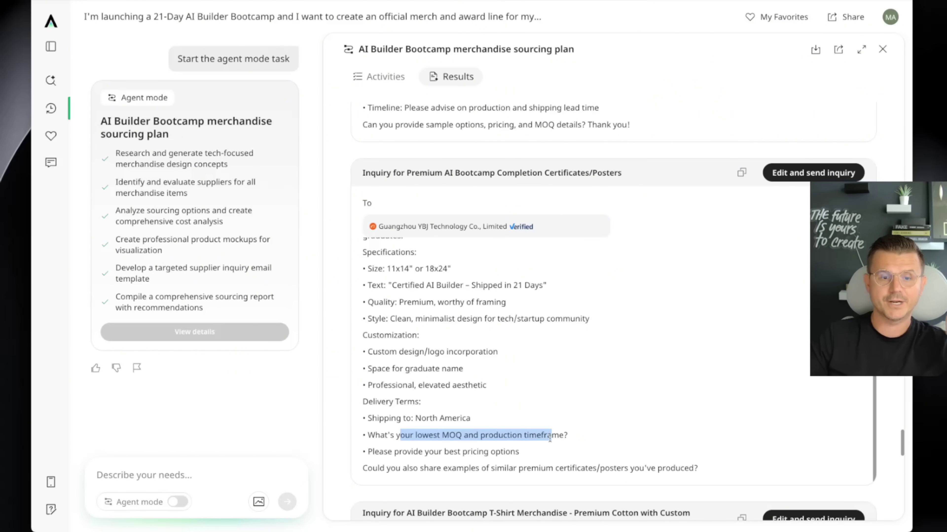
left_click(609, 357)
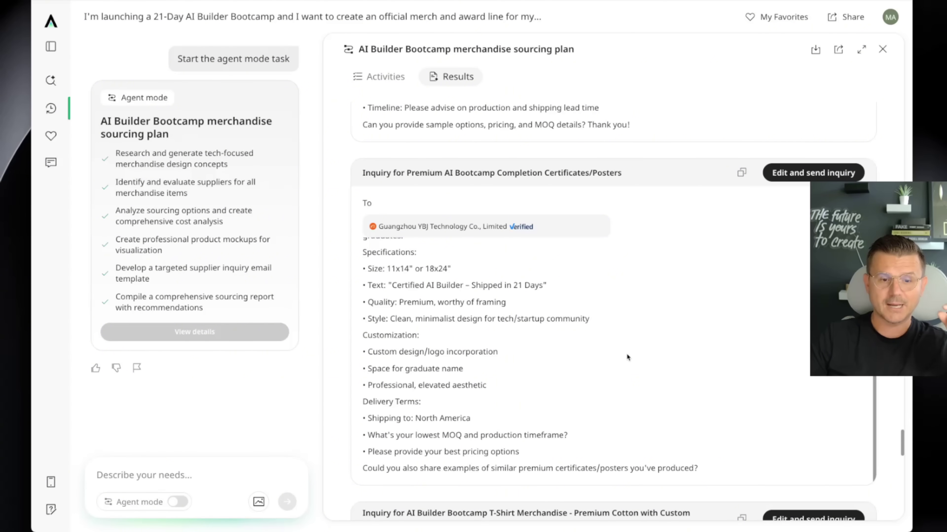
scroll(627, 357, "down", 15)
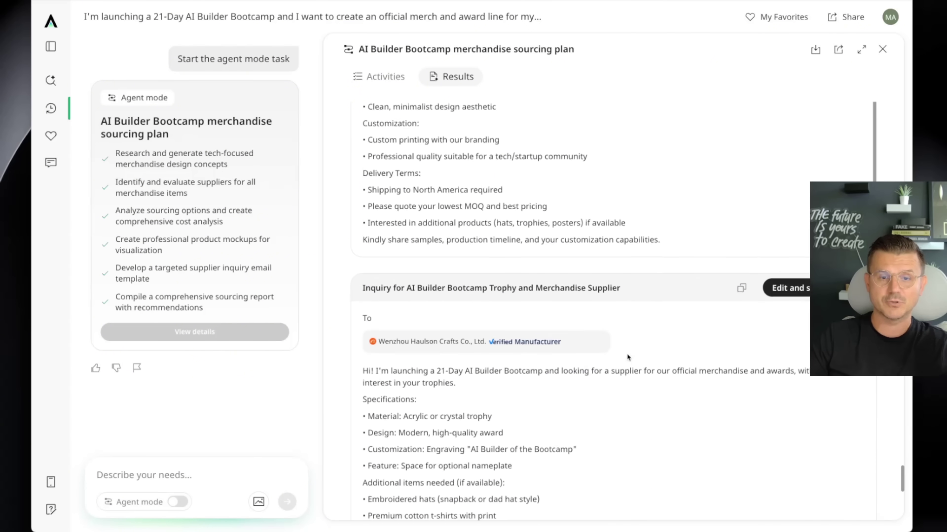
scroll(628, 357, "down", 1)
left_click_drag(452, 225, 561, 226)
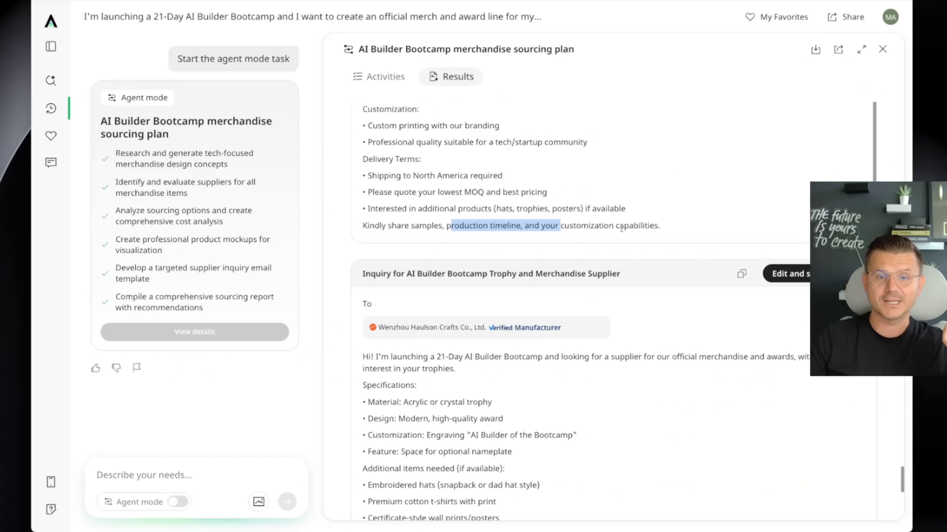
left_click(625, 228)
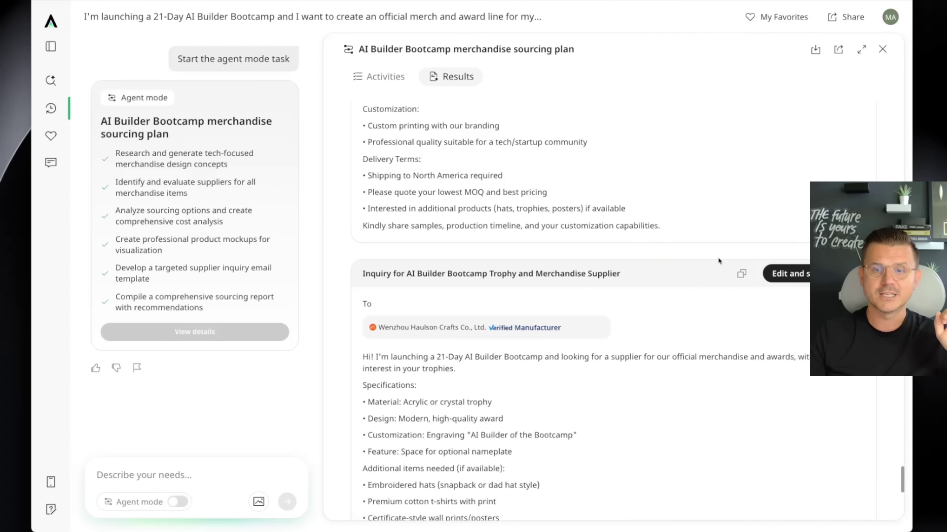
Send the trophy and merchandise inquiry to Wenzhou Haulson Crafts Co., Ltd
left_click(805, 276)
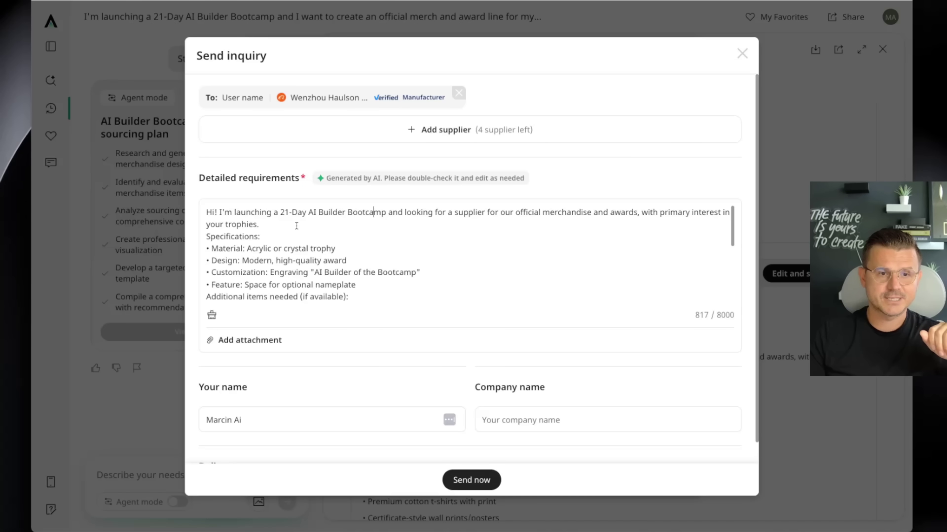
scroll(461, 238, "down", 5)
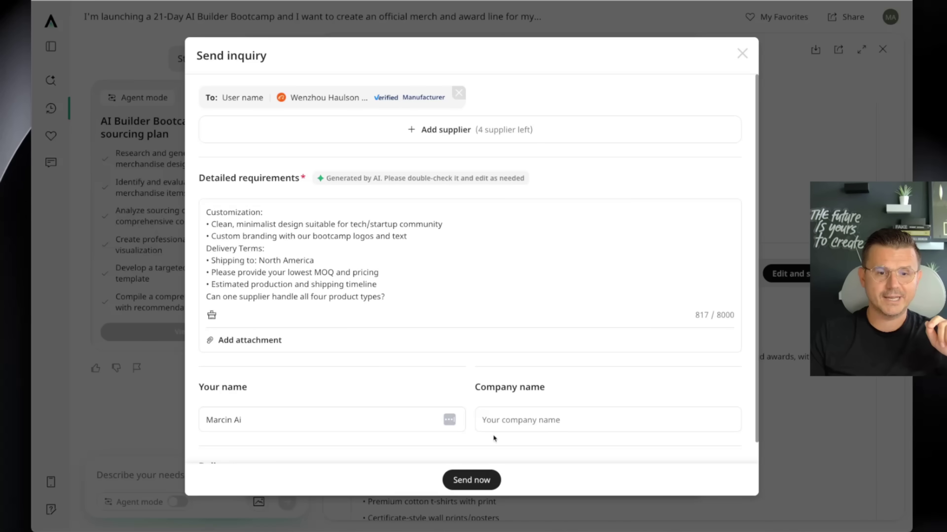
left_click(471, 481)
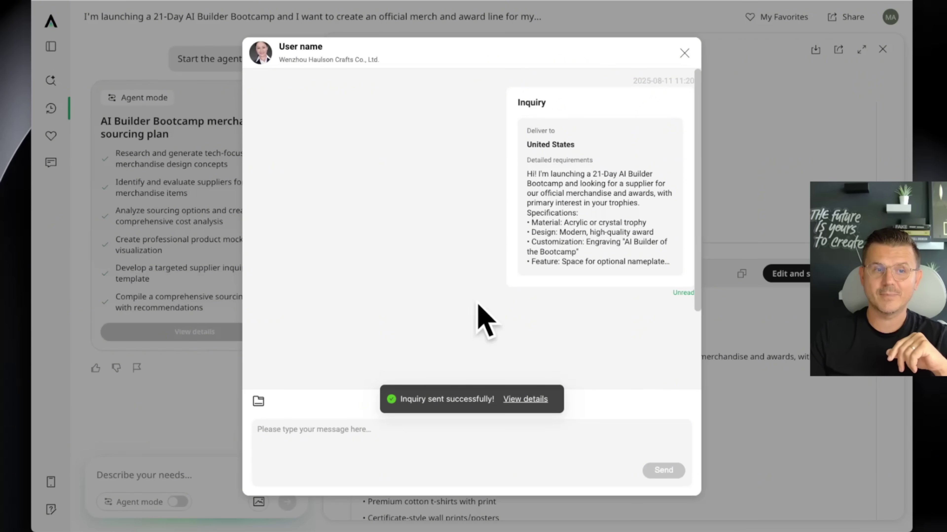
Check the poster supplier and Wenzhou Haulson Crafts conversations in Messages
left_click(684, 53)
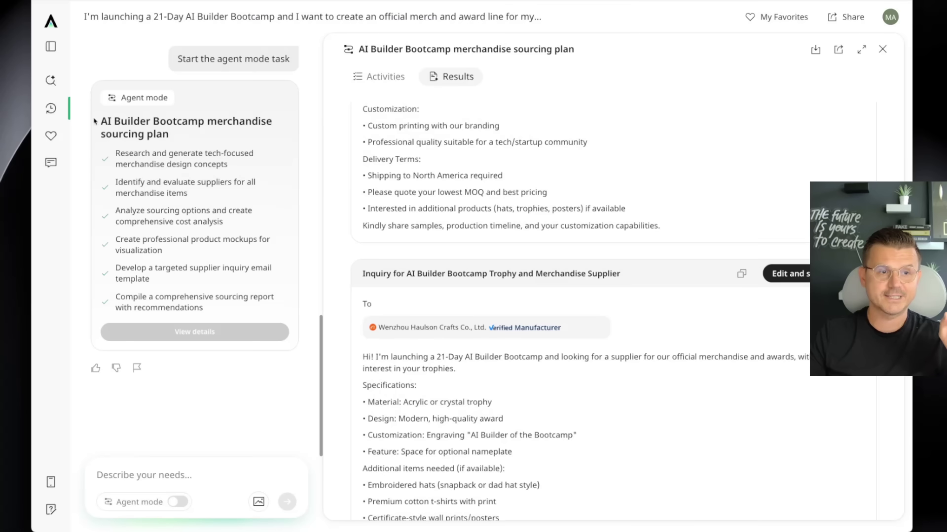
left_click(51, 162)
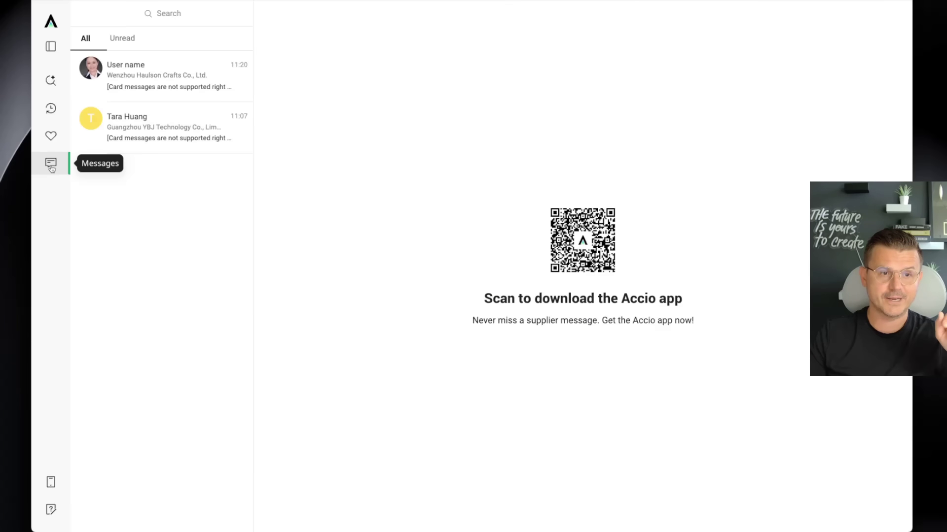
left_click(163, 120)
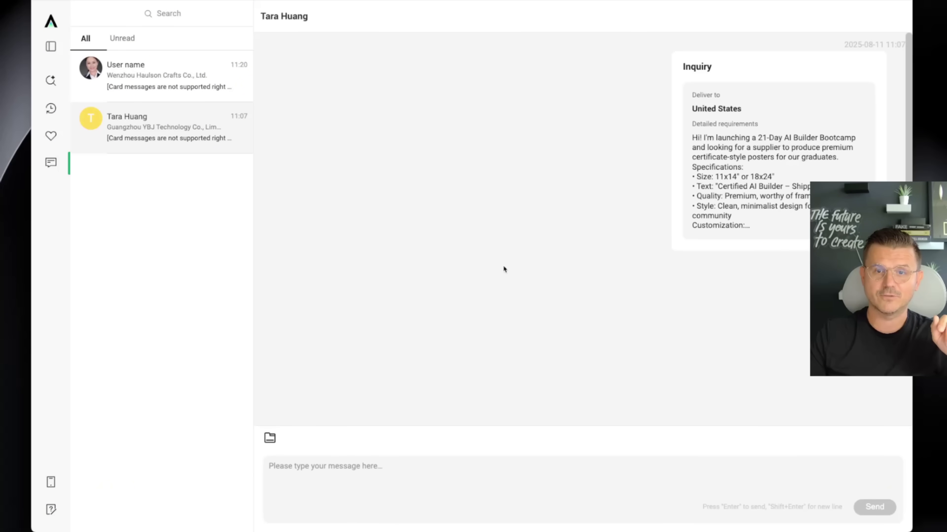
left_click(177, 84)
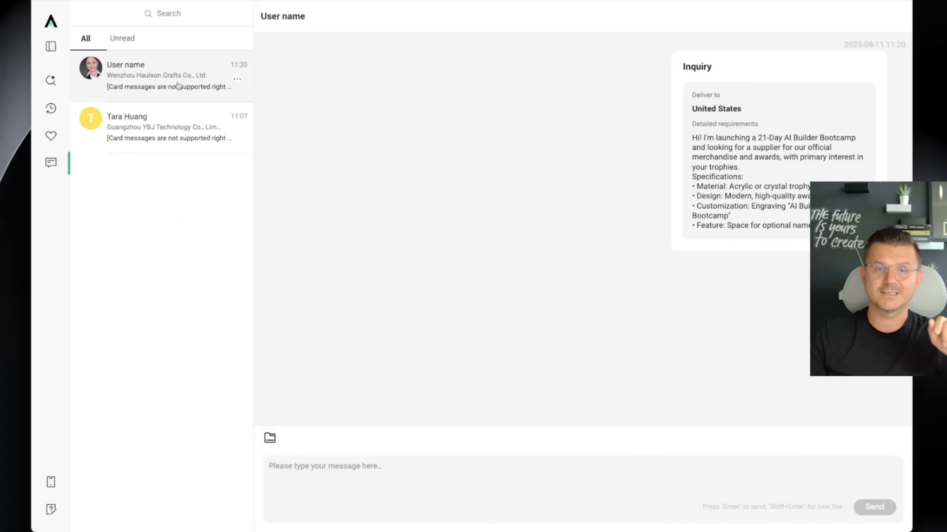
From Home, dictate a premium organic fair trade coffee request and start its agent plan
left_click(51, 21)
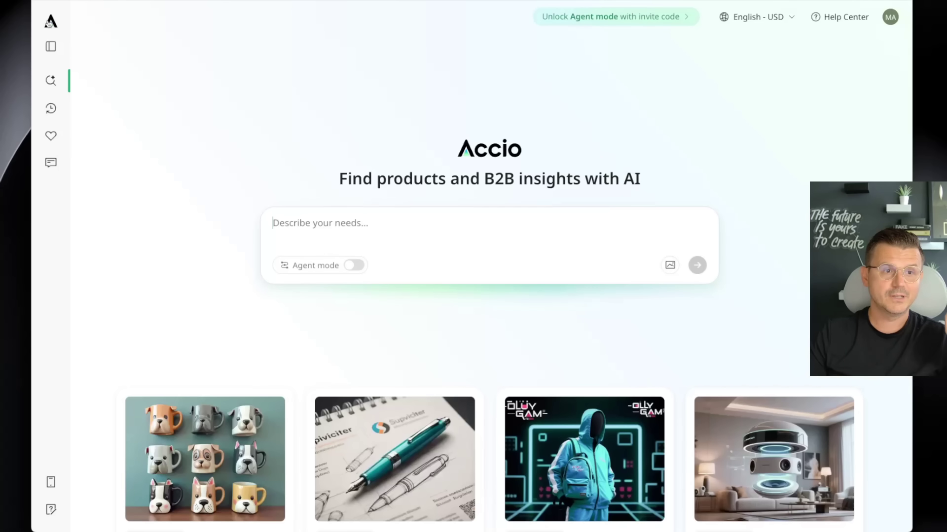
scroll(117, 243, "down", 5)
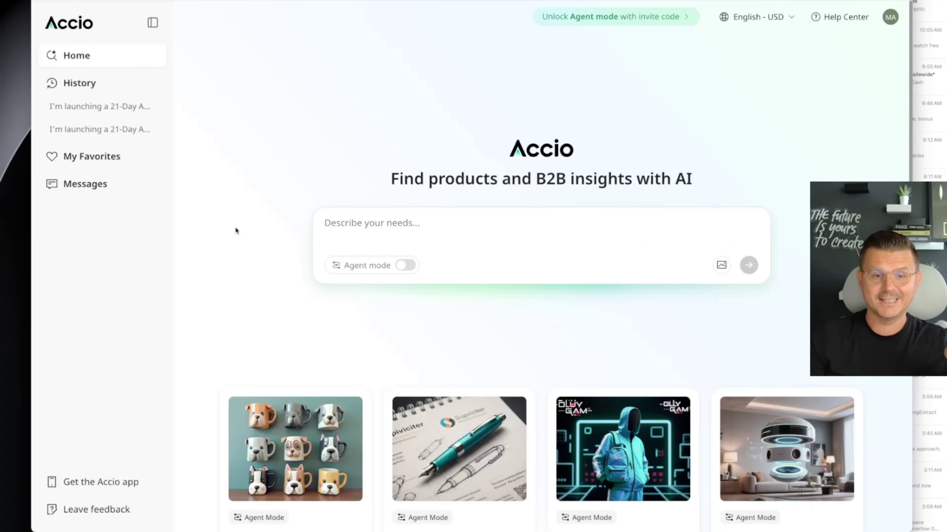
left_click(337, 222)
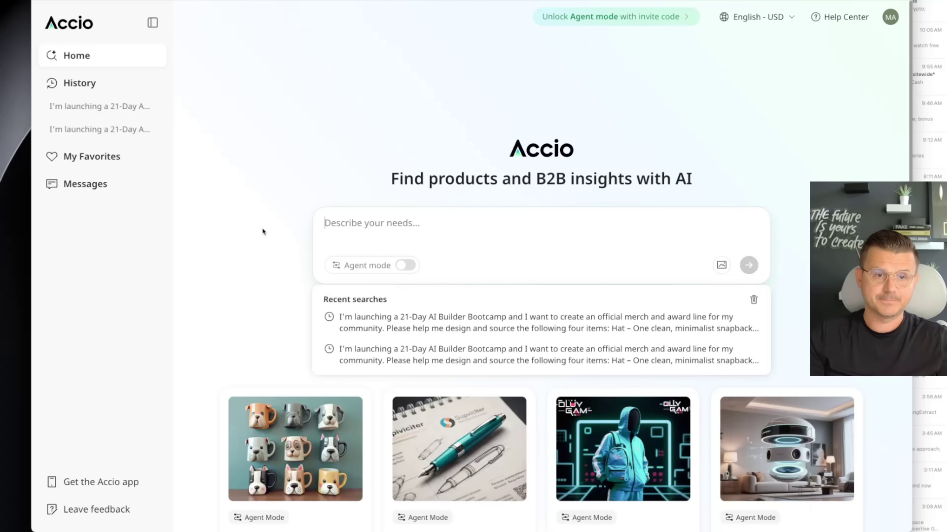
key("F5")
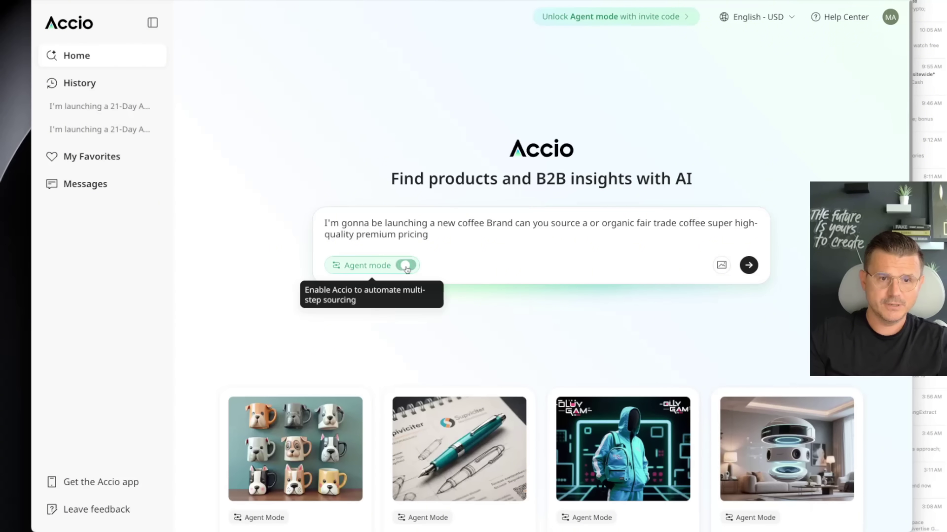
left_click(748, 265)
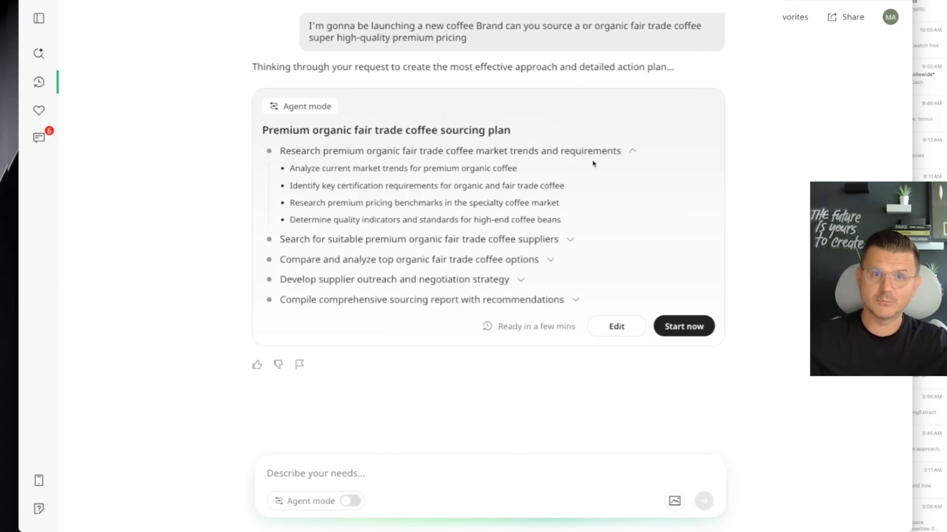
left_click(663, 328)
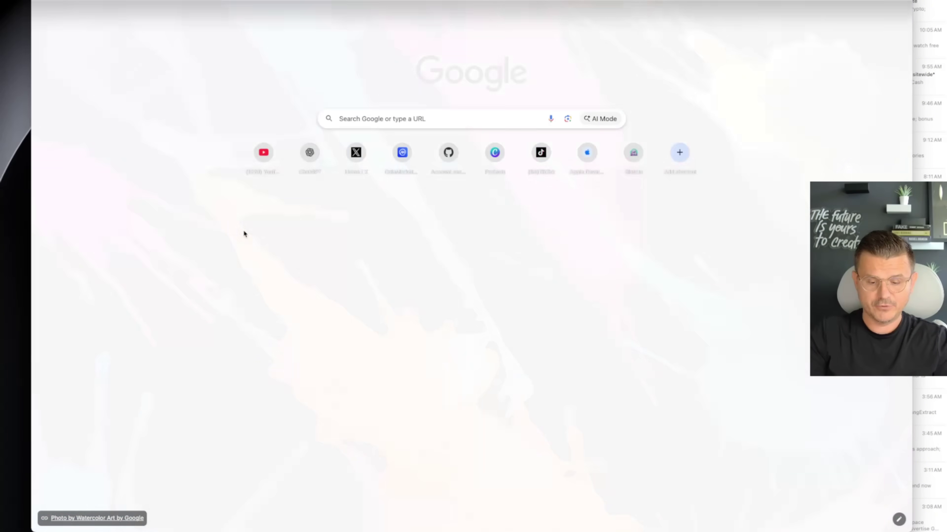
Open amazon.com and search for 'coffee'
type("ama")
key("Down")
key("Down")
key("Return")
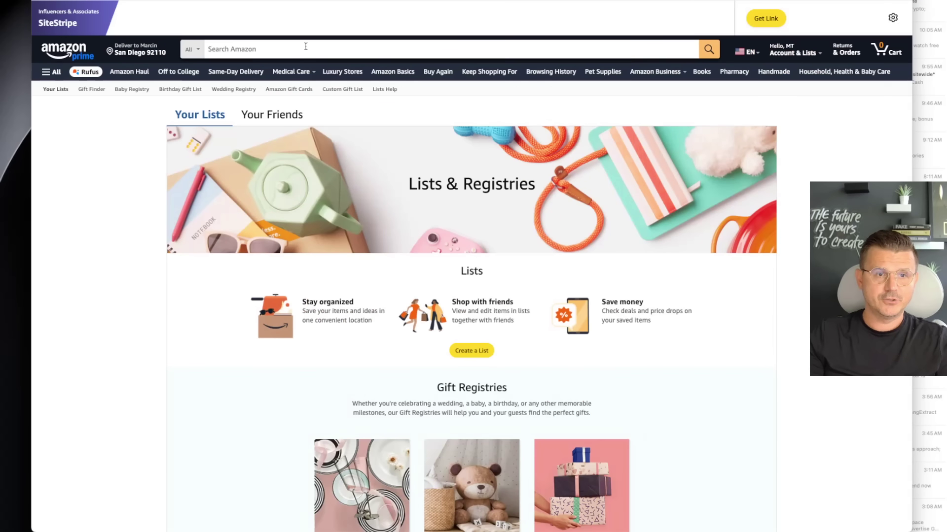
left_click(305, 46)
type("coffeee")
key("Return")
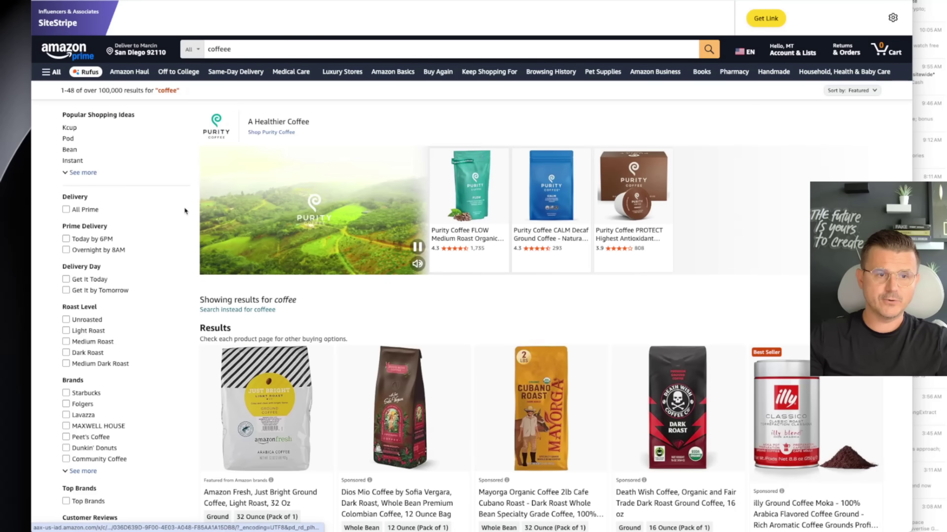
Filter the coffee results to a $35 minimum price
scroll(185, 211, "down", 4)
scroll(184, 211, "down", 3)
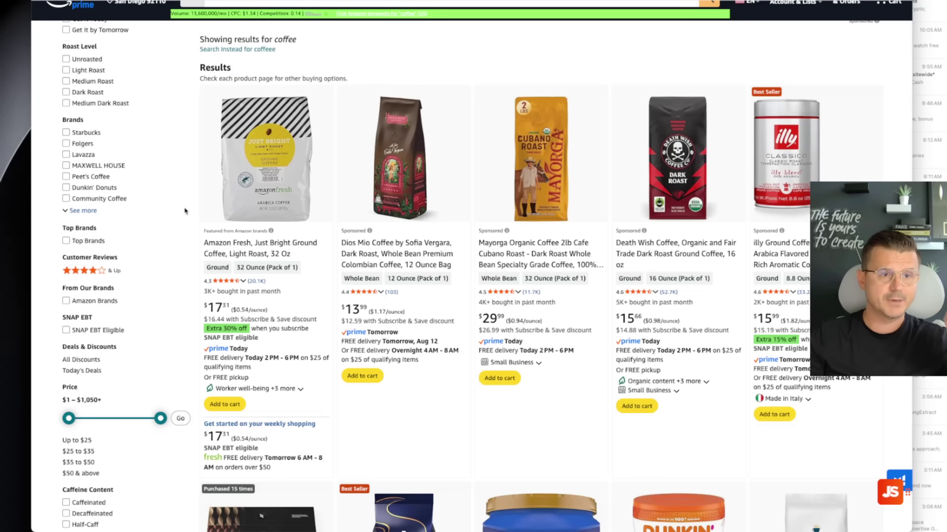
left_click_drag(68, 419, 86, 419)
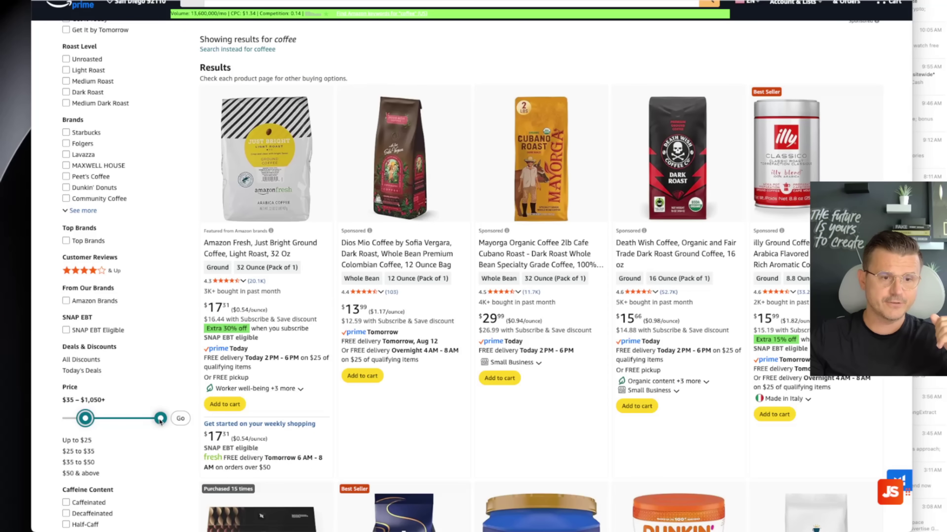
left_click(175, 420)
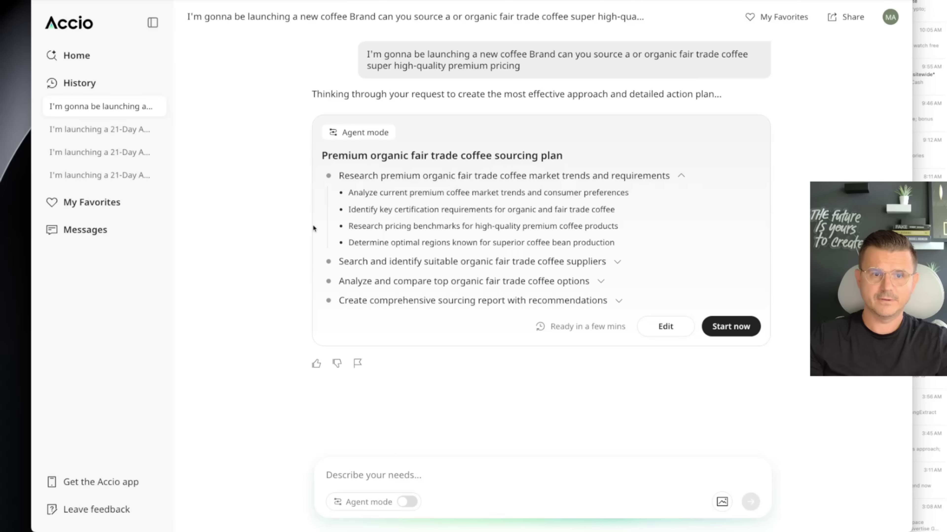
Send the agent 'Here are some premium examples on Amazon use this as inspiration' with the Amazon link
left_click(441, 480)
type("h")
key("BackSpace")
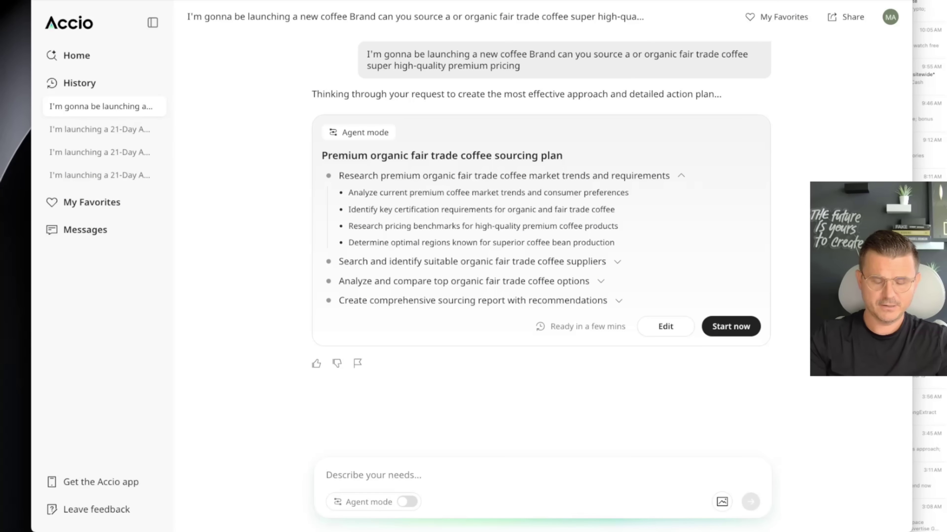
type("Here are some premium examples on Amazon")
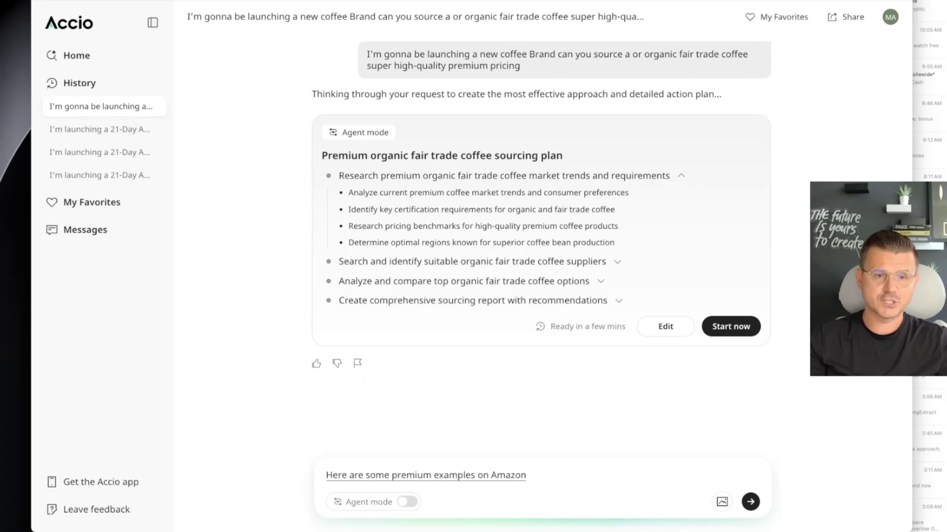
type(" use this as inspiration")
key("shift+Return")
key("shift+Return")
key("ctrl+v")
key("Return")
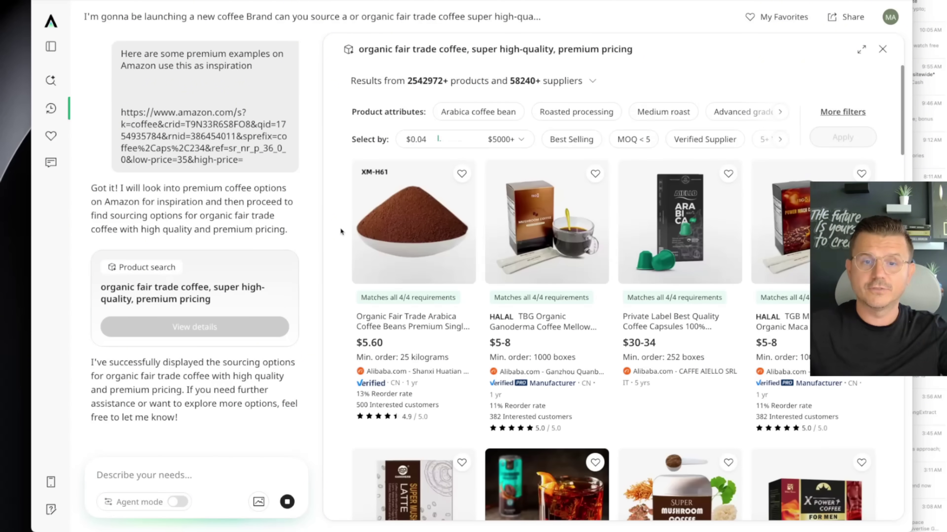
Scroll the organic fair trade coffee results, like Organic Coffee 1961 Peru Arabica at $4.20-4.30, to the pagination
scroll(341, 233, "down", 1)
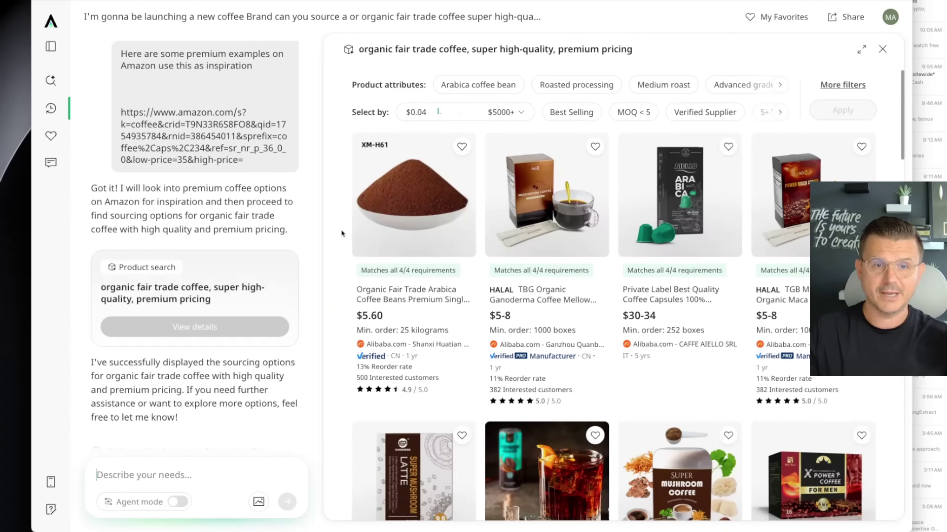
scroll(342, 233, "down", 8)
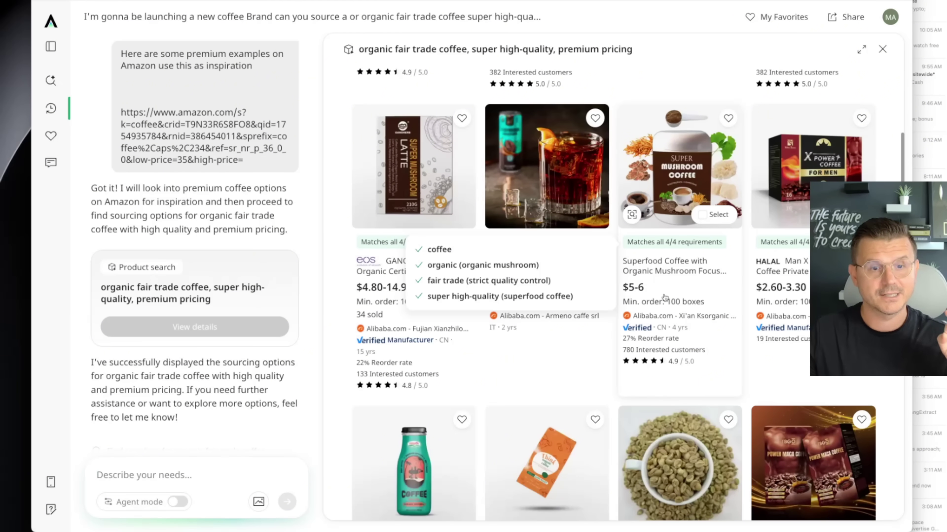
scroll(337, 272, "down", 12)
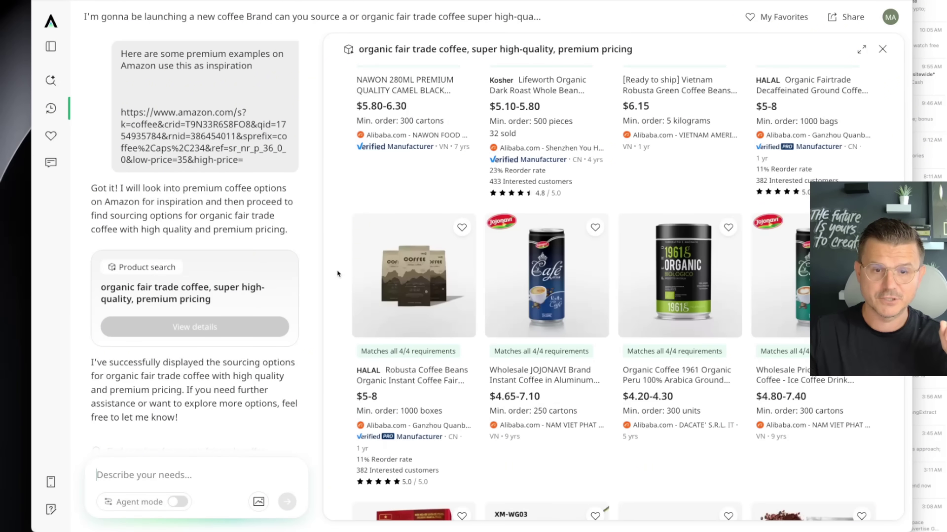
scroll(338, 273, "down", 17)
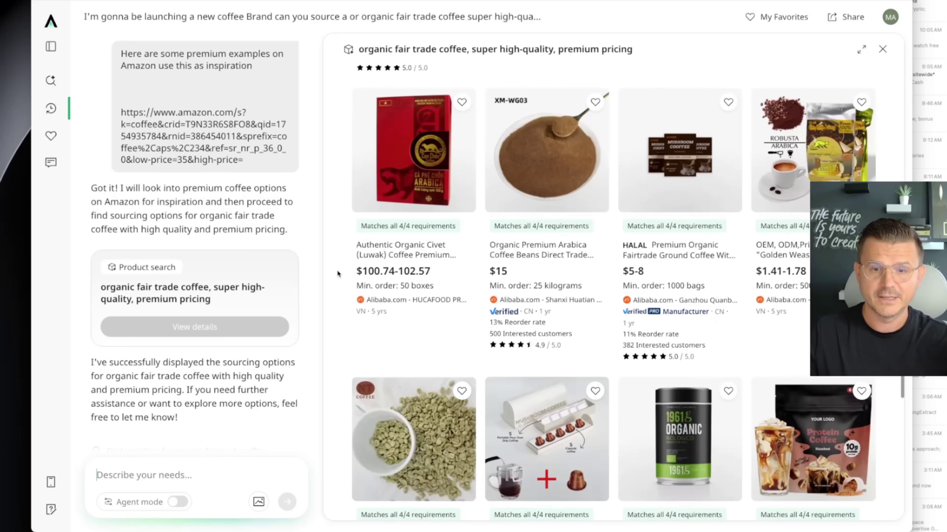
scroll(337, 273, "down", 9)
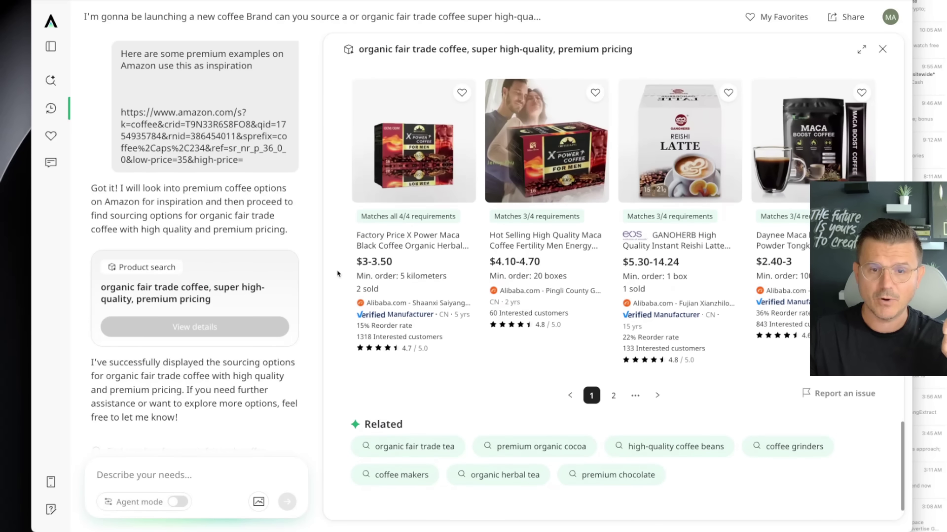
scroll(337, 273, "up", 20)
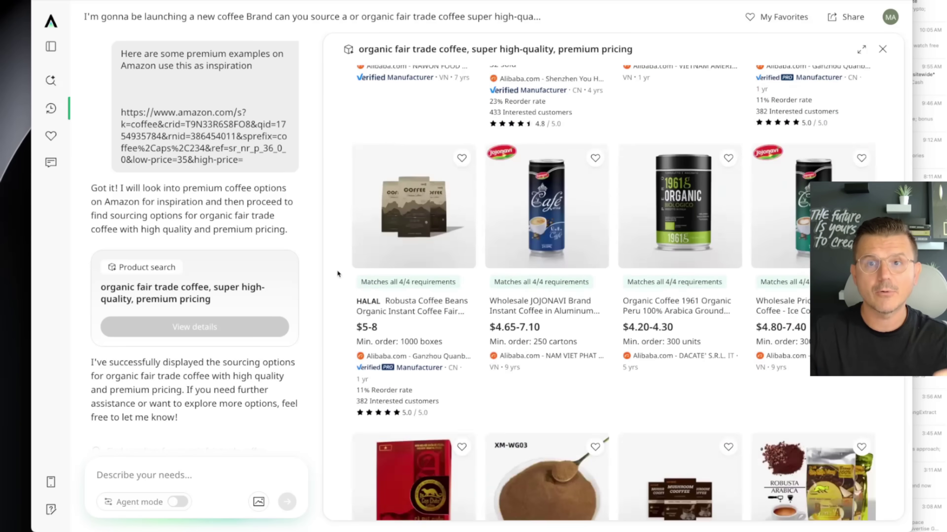